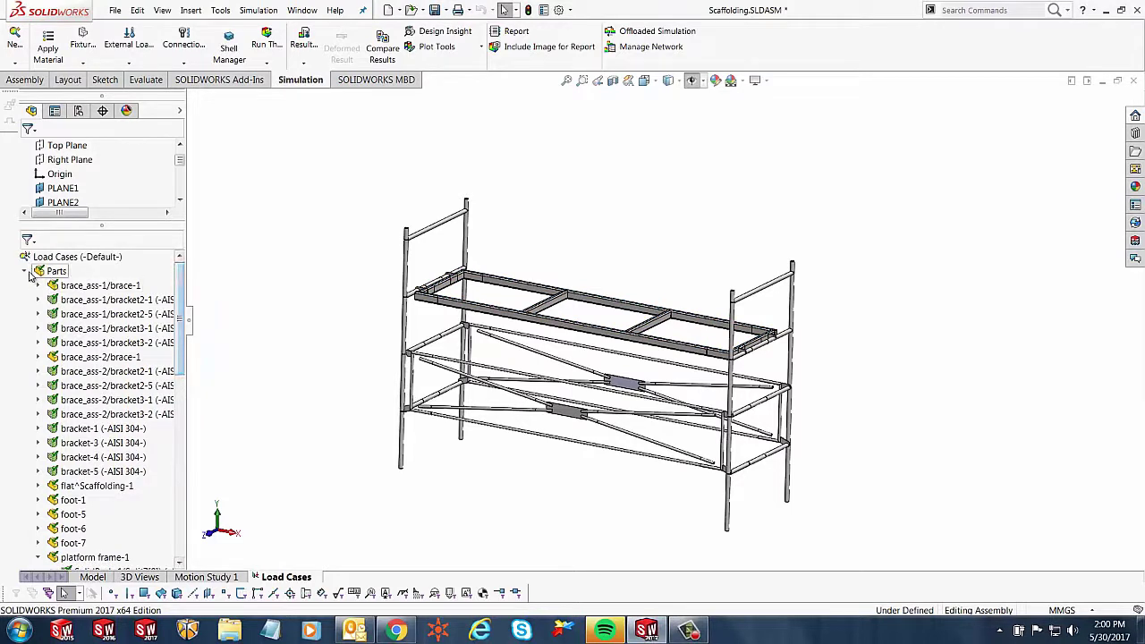
- Select the platform frame in the model and show its bodies in the parts list
left_click(24, 271)
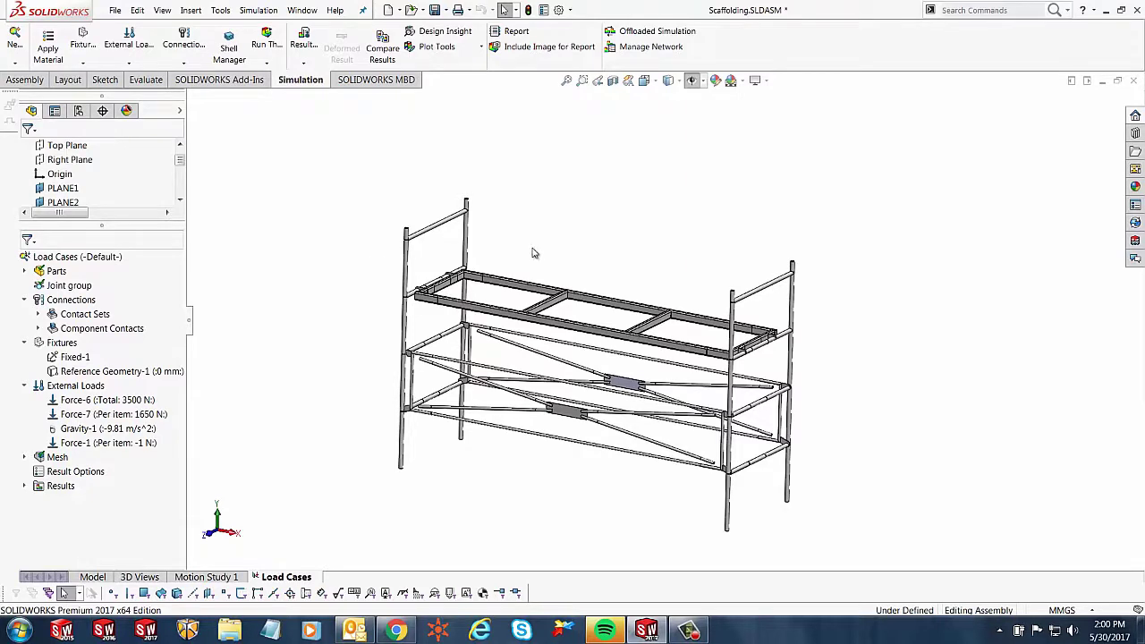
left_click(649, 321)
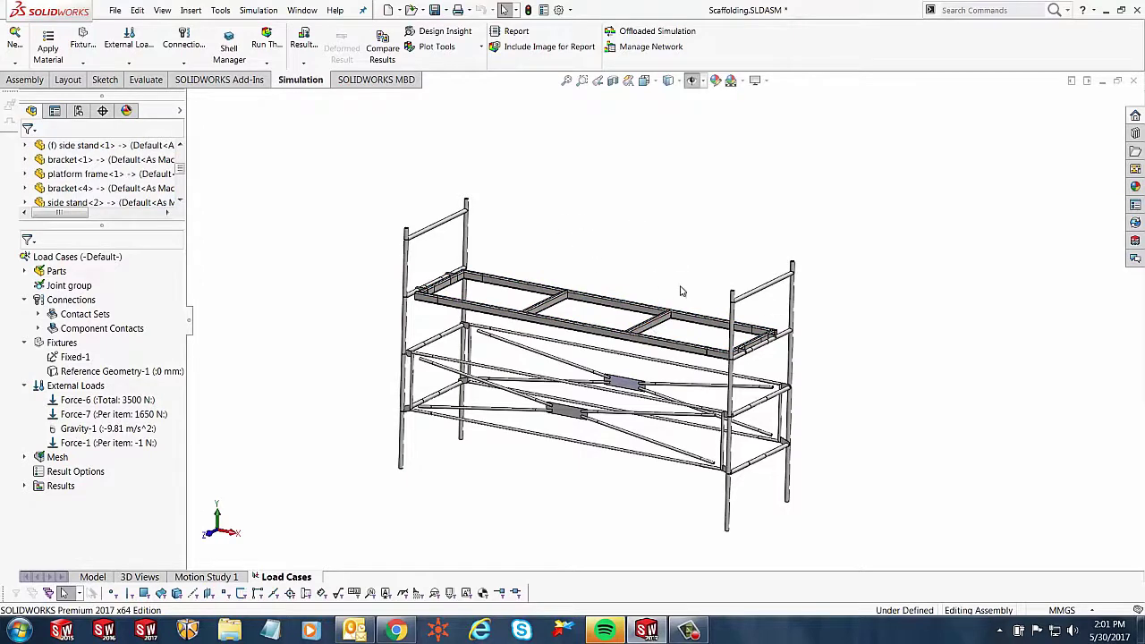
scroll(648, 268, "down", 2)
left_click(78, 405)
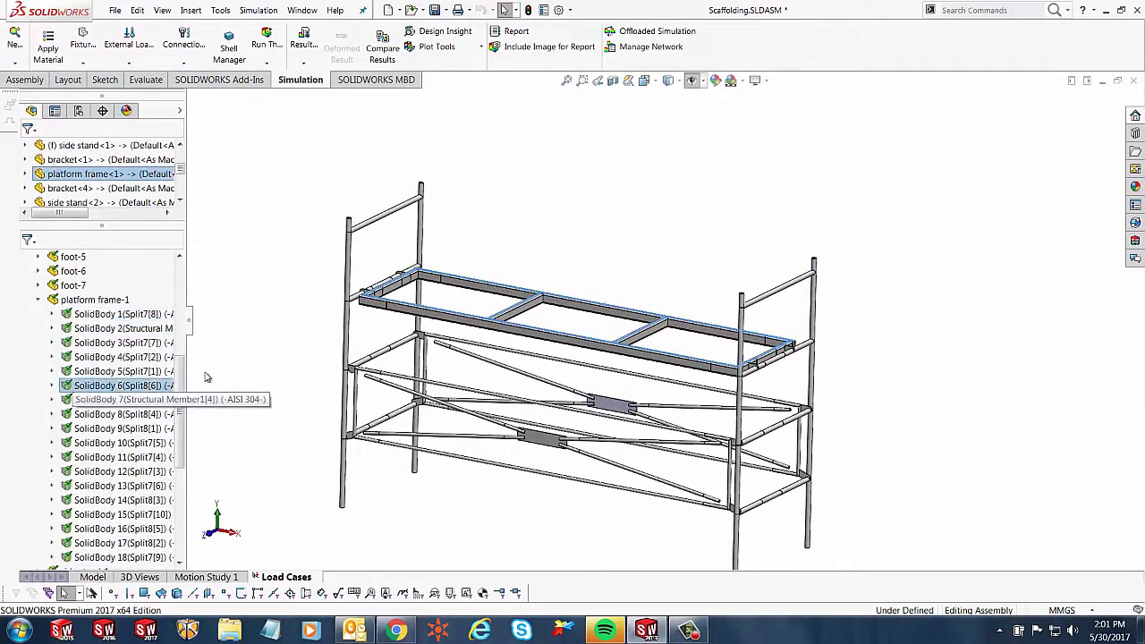
left_click(179, 259)
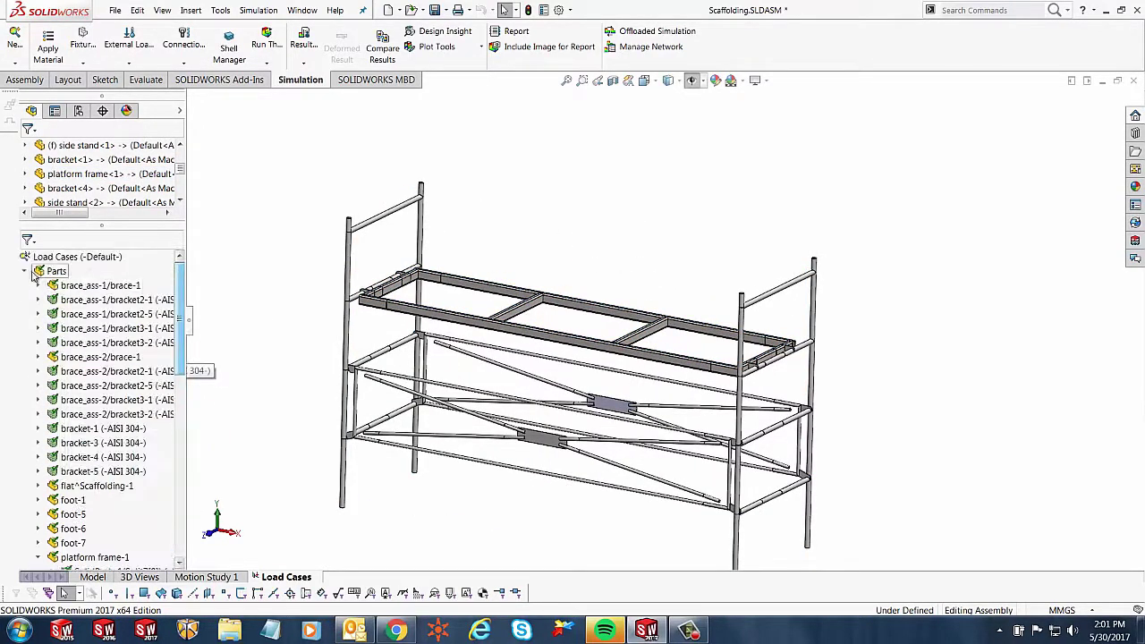
- Inspect the Force-6, Force-7 and Gravity-1 loads with the whole scaffolding fitted in view
left_click(24, 271)
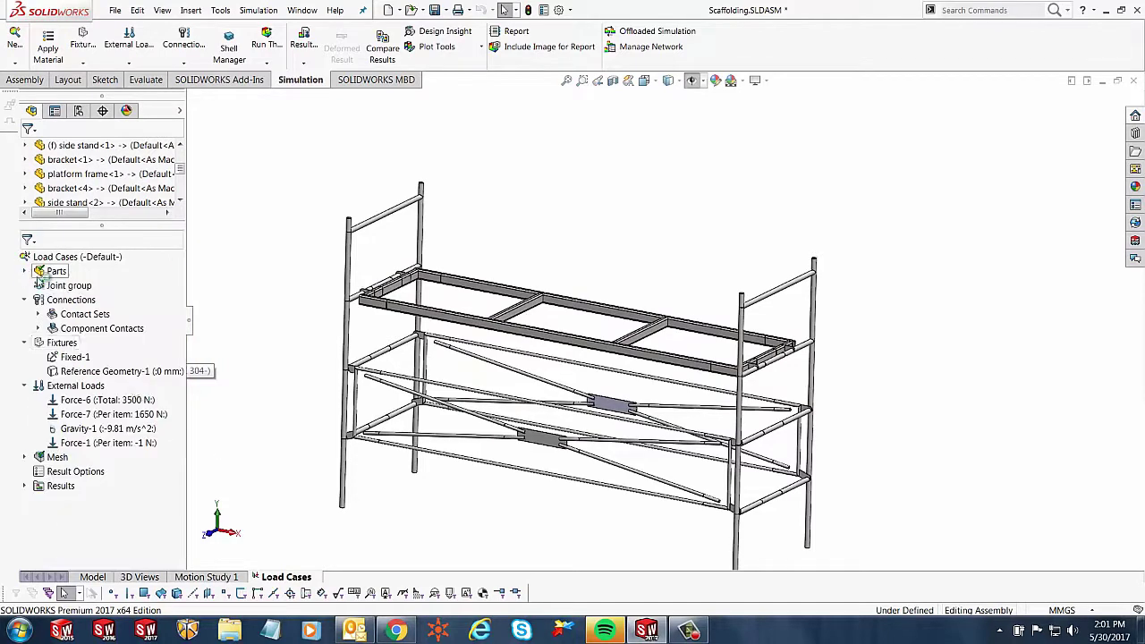
left_click(94, 404)
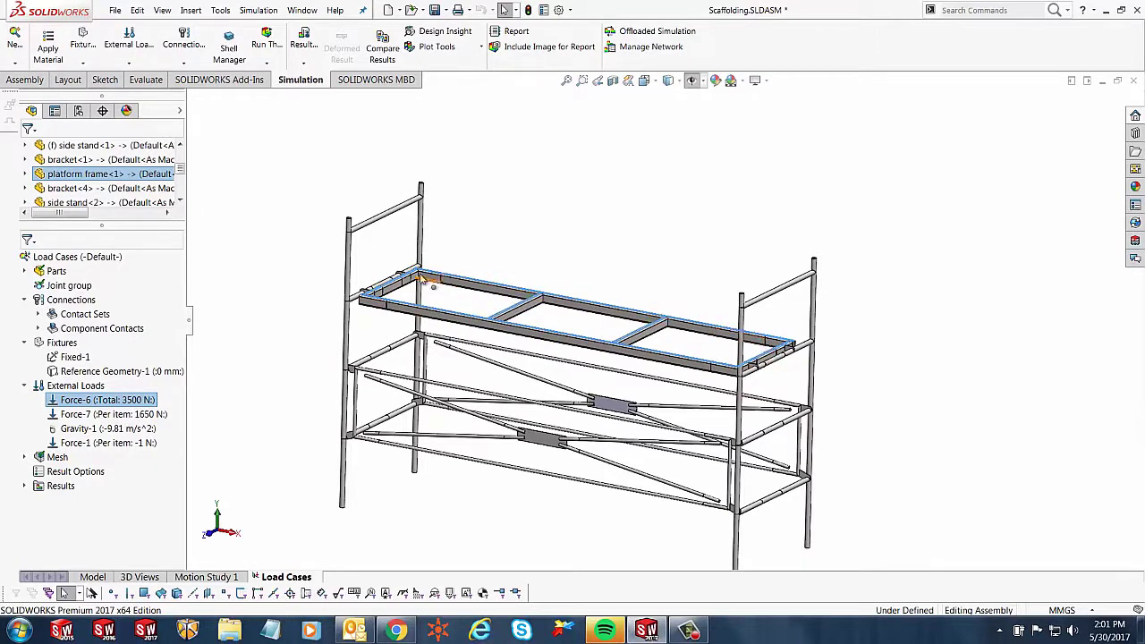
left_click(98, 416)
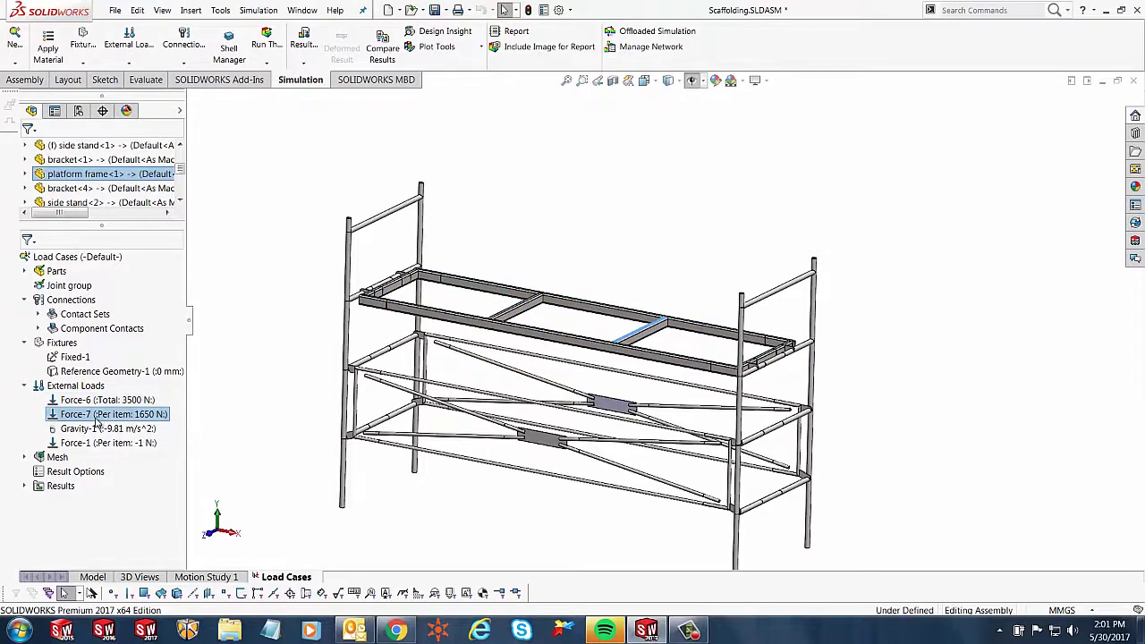
scroll(669, 329, "down", 4)
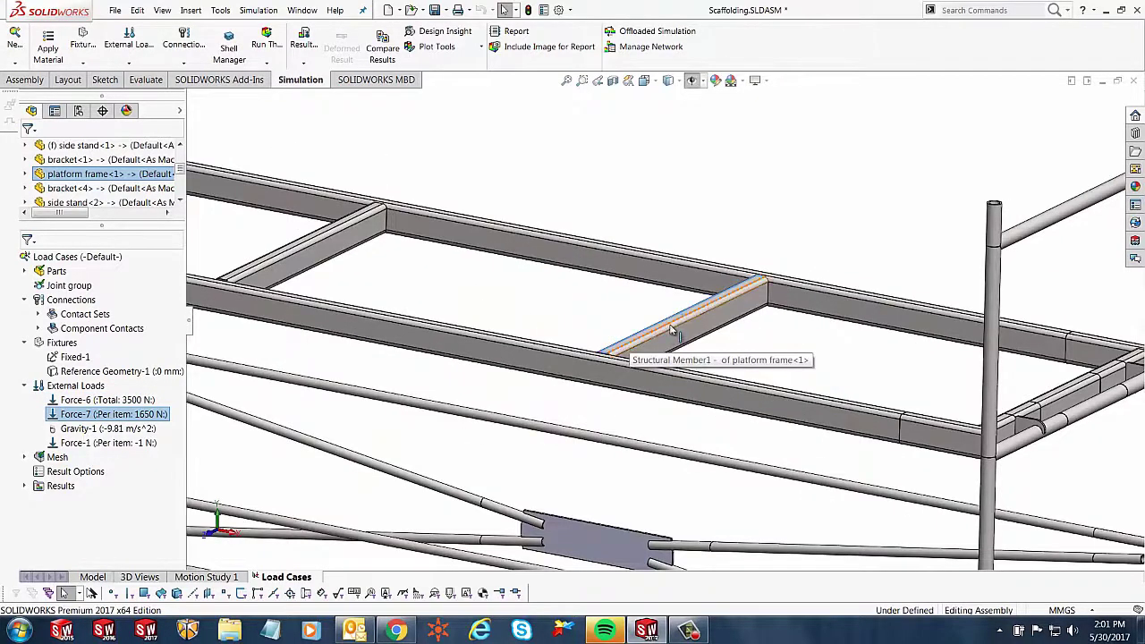
scroll(671, 329, "up", 5)
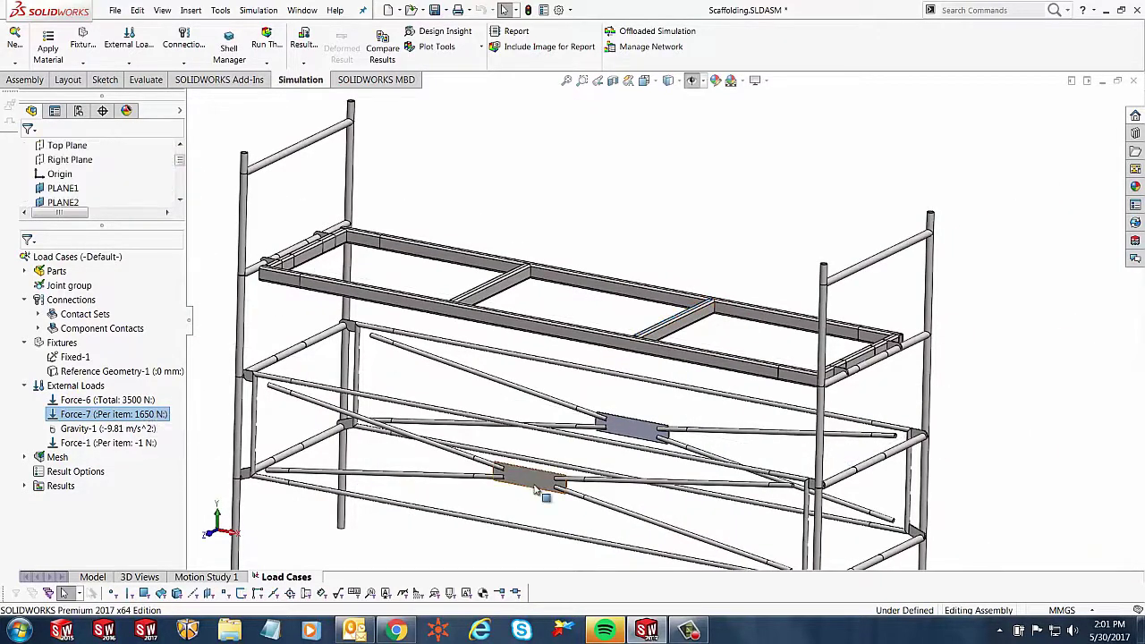
key("f")
left_click(98, 430)
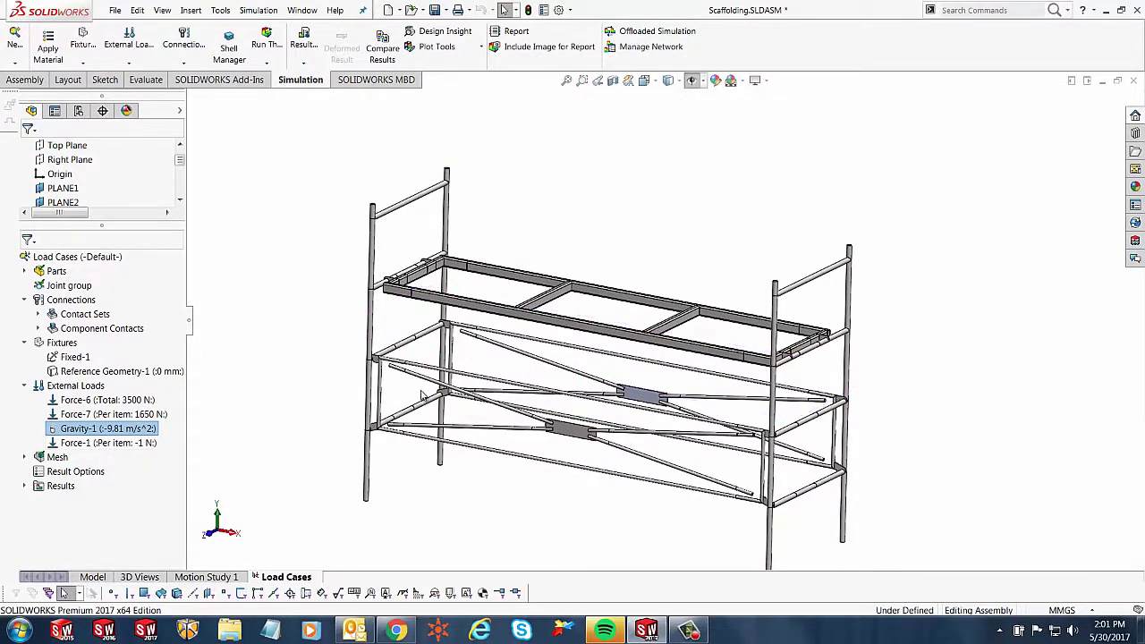
scroll(404, 383, "down", 2)
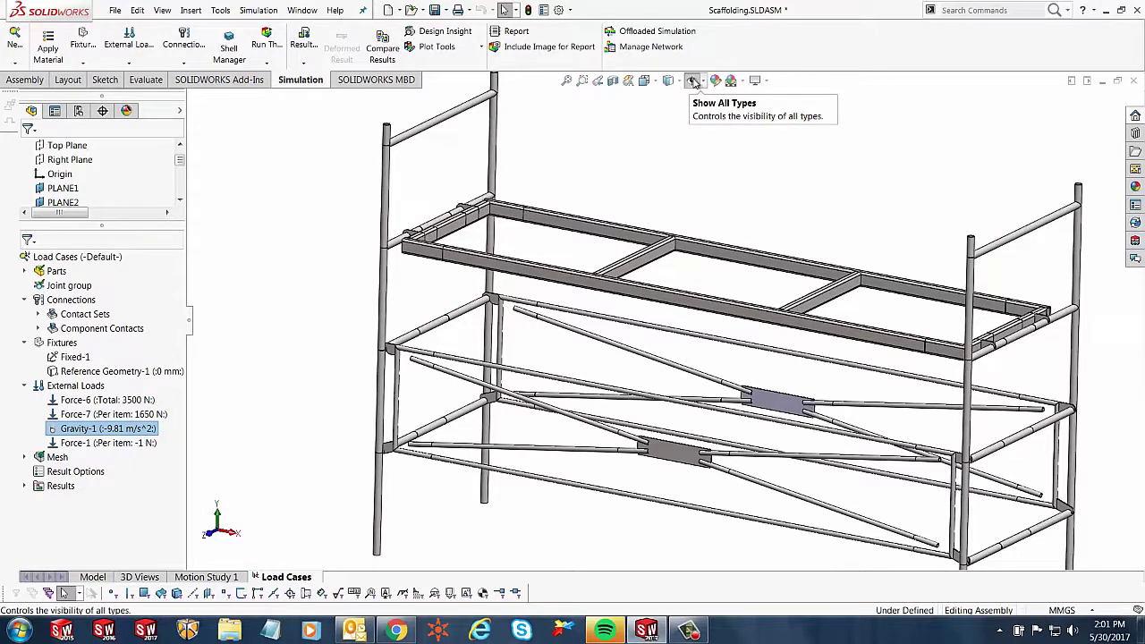
- Show all load and fixture symbols, rotate the view, and highlight the Gravity-1 and Force-1 arrows
left_click(694, 81)
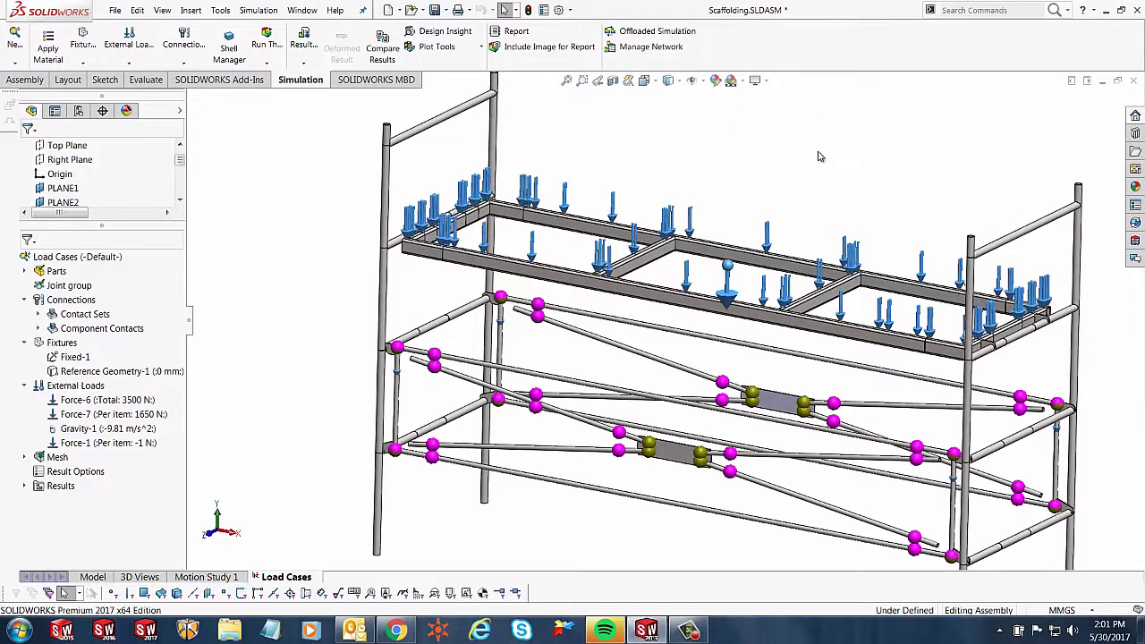
middle_click_drag(862, 202, 663, 244)
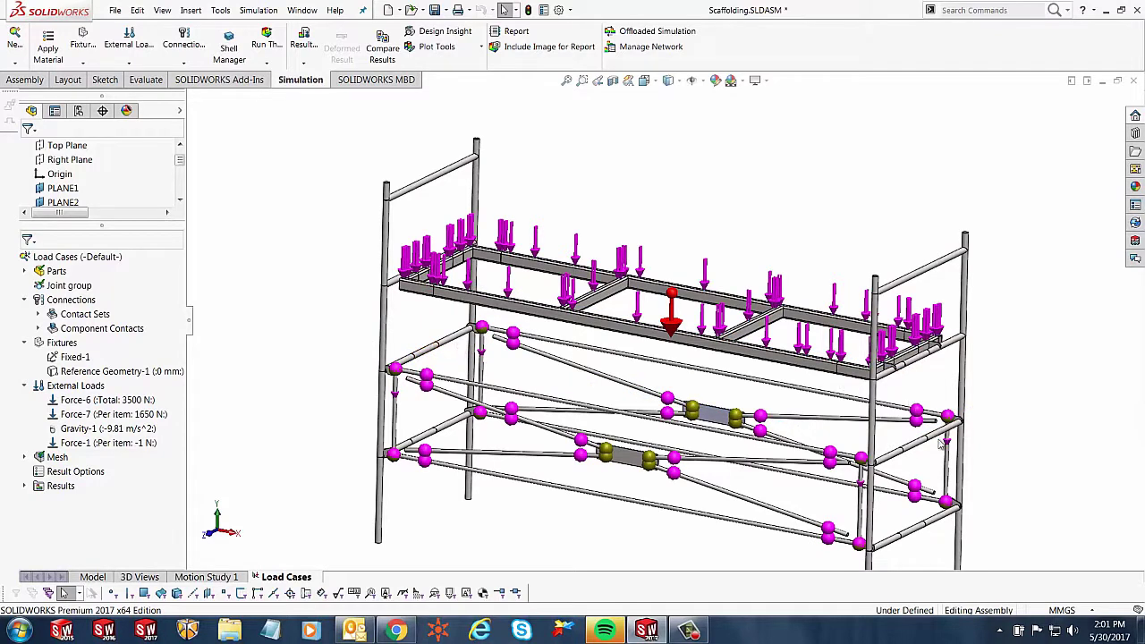
left_click(101, 431)
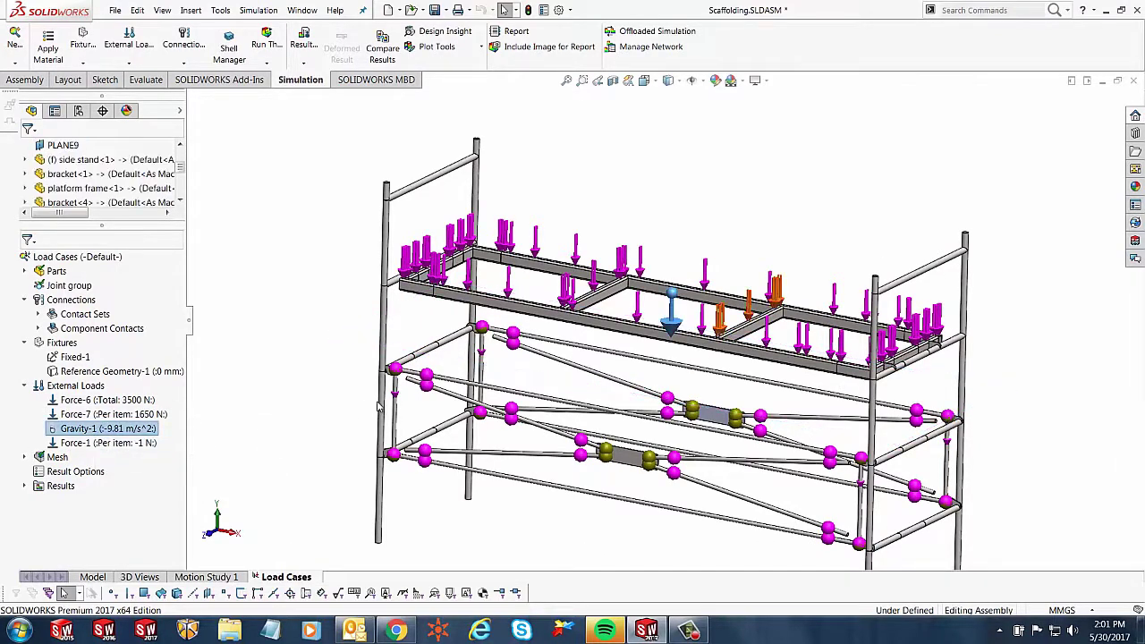
scroll(403, 404, "down", 3)
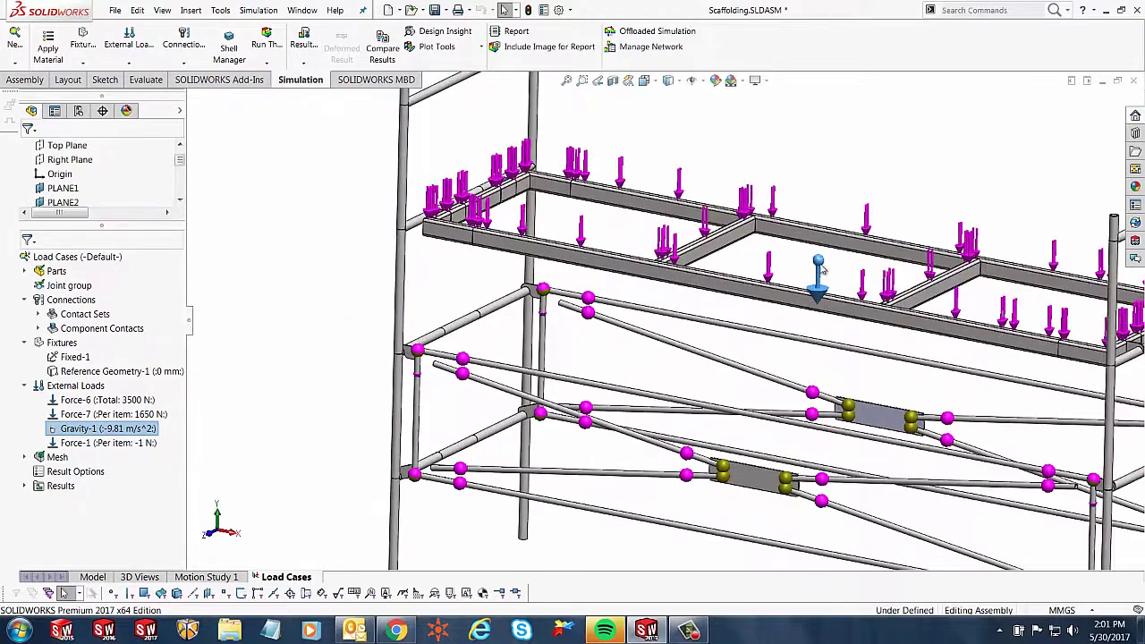
left_click(111, 445)
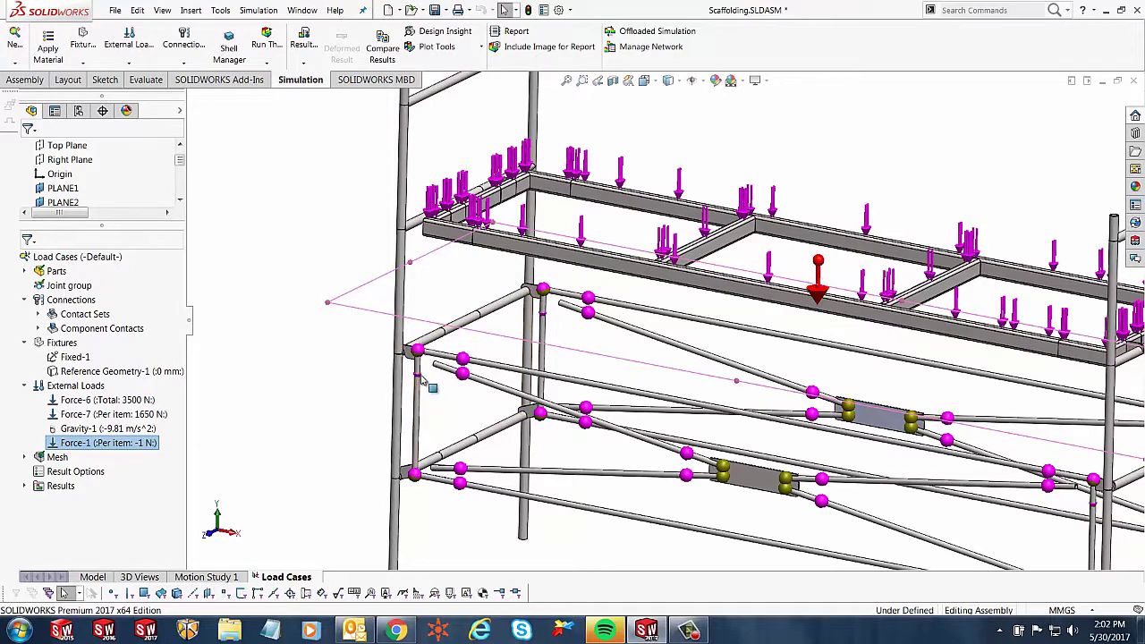
scroll(465, 371, "down", 3)
scroll(504, 354, "up", 1)
scroll(737, 372, "up", 2)
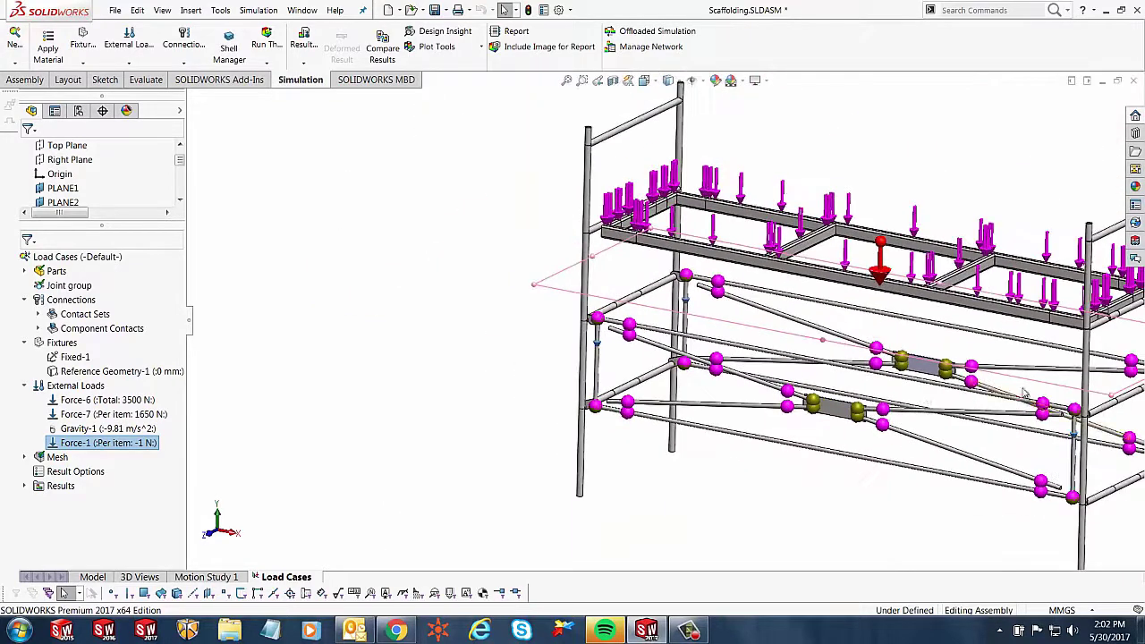
scroll(1029, 391, "up", 2)
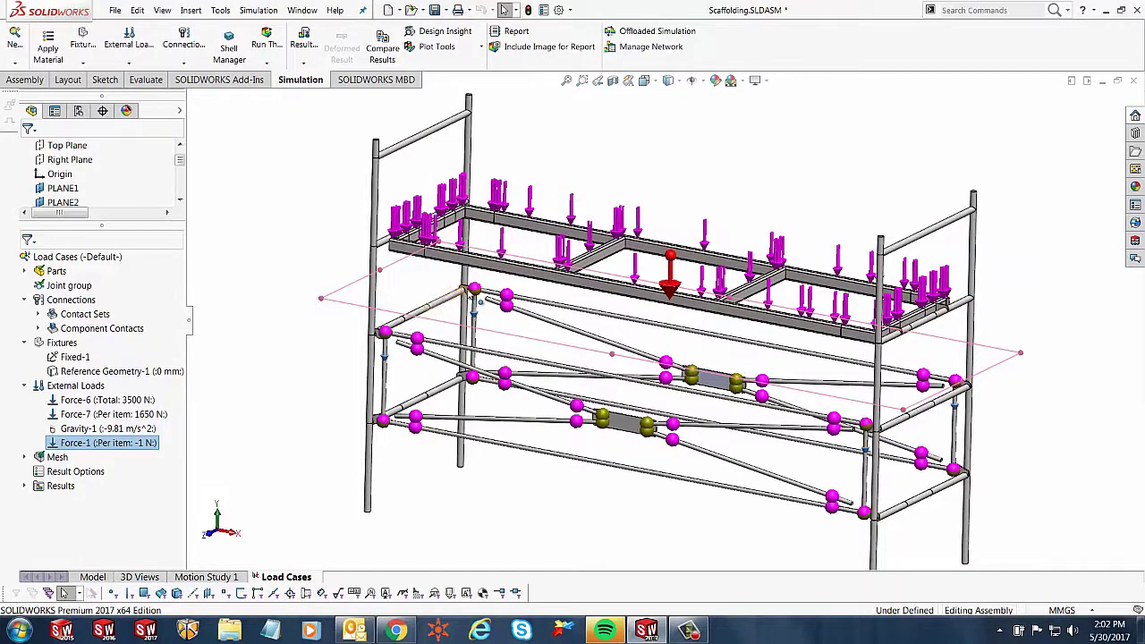
left_click(283, 287)
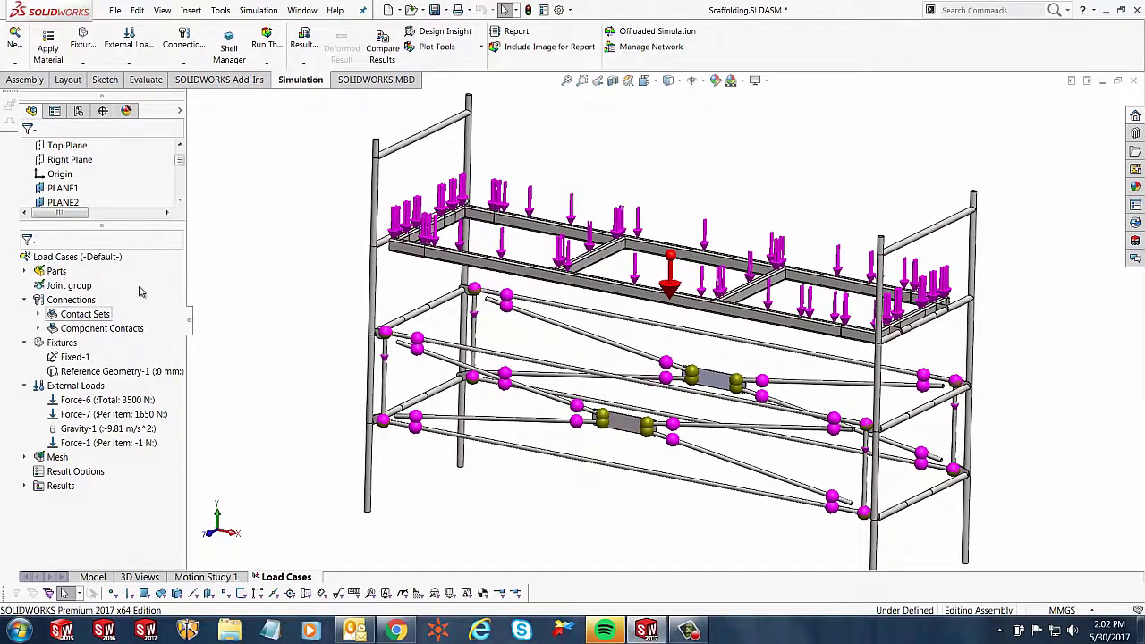
- Open the Load Case Manager for the Load Cases study and collapse Parts in the tree
right_click(99, 259)
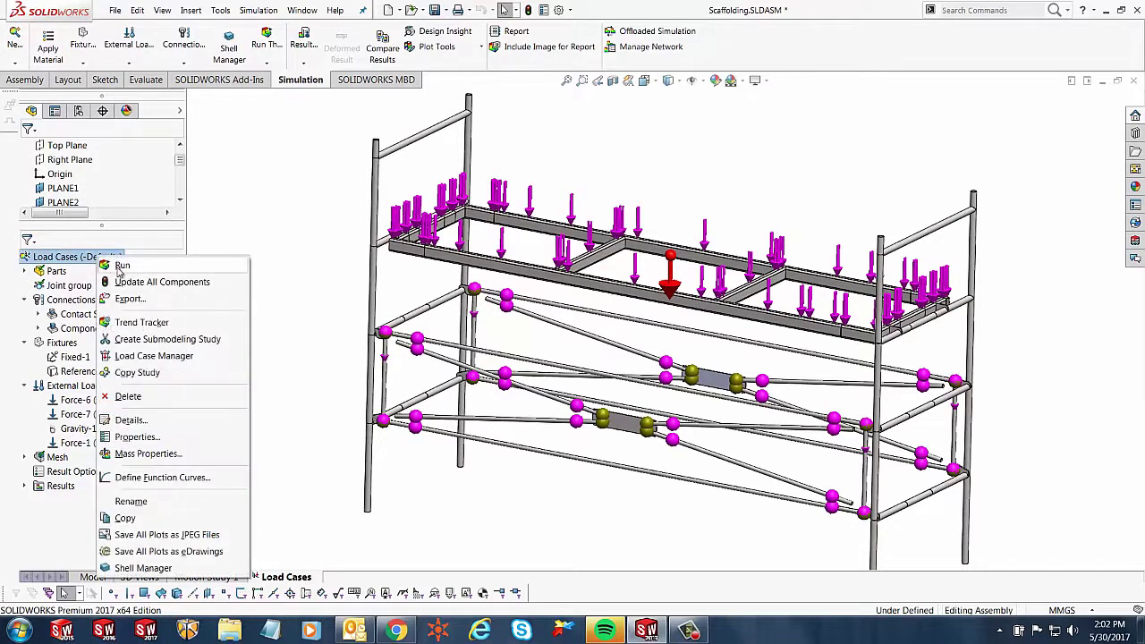
left_click(143, 356)
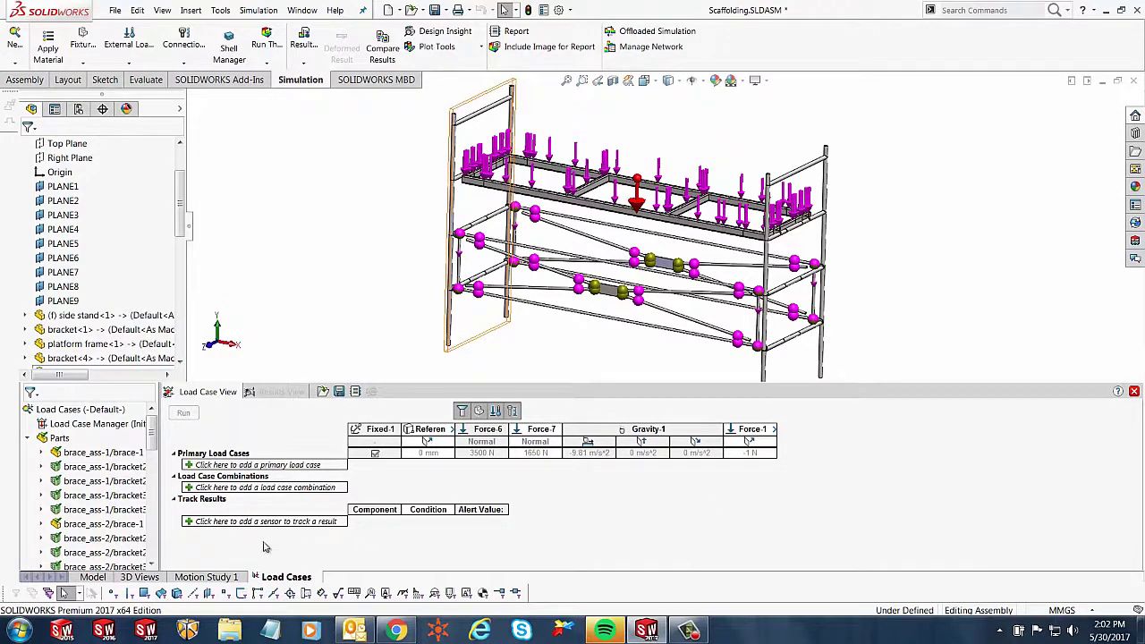
left_click(28, 439)
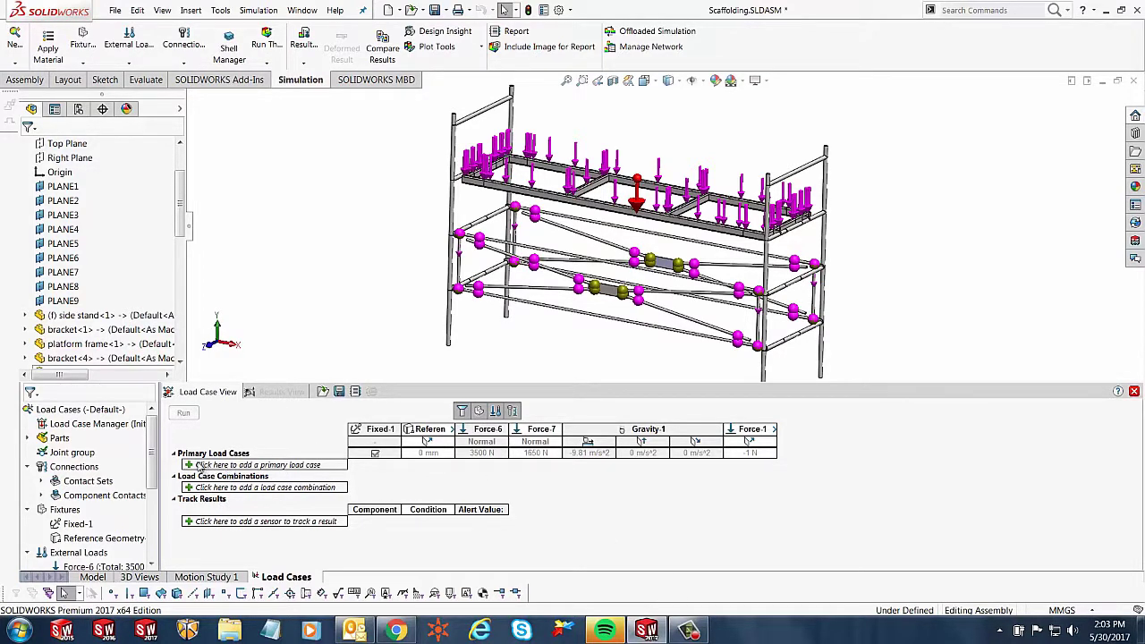
- Add a primary load case named Dead load with Reference 0 and Fixed-1 active
left_click(191, 465)
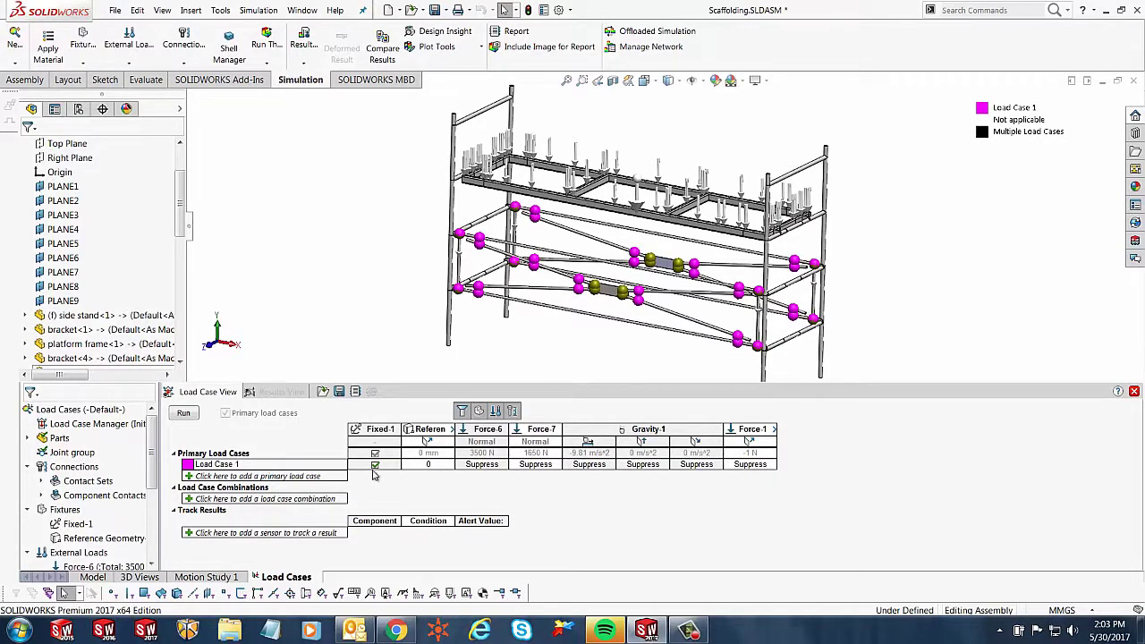
left_click(428, 468)
double_click(253, 464)
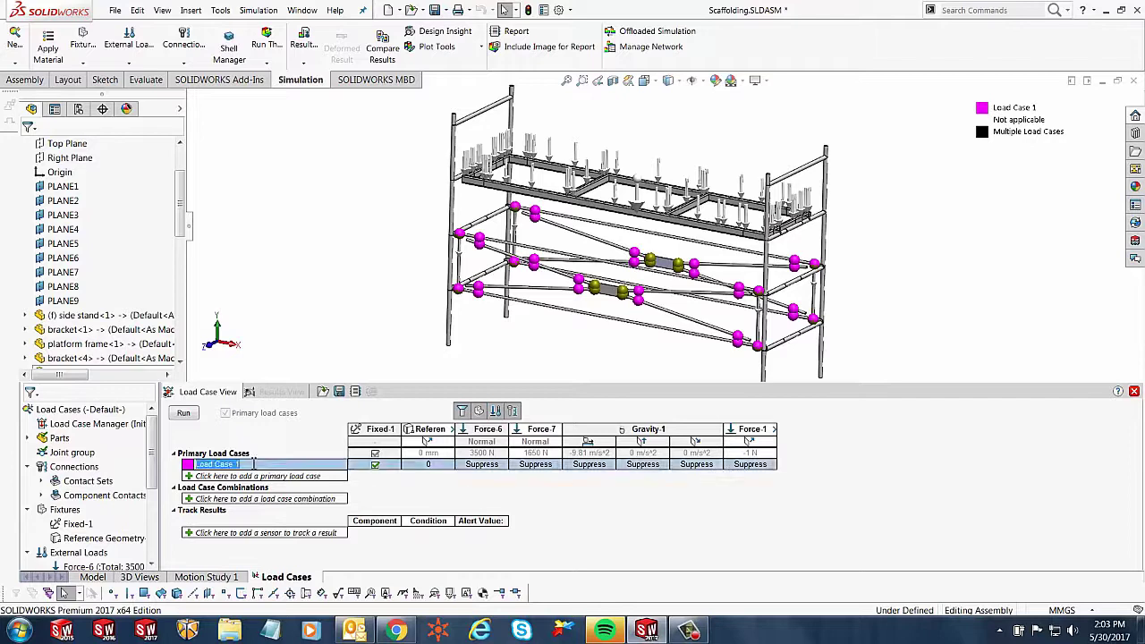
type("Dead load")
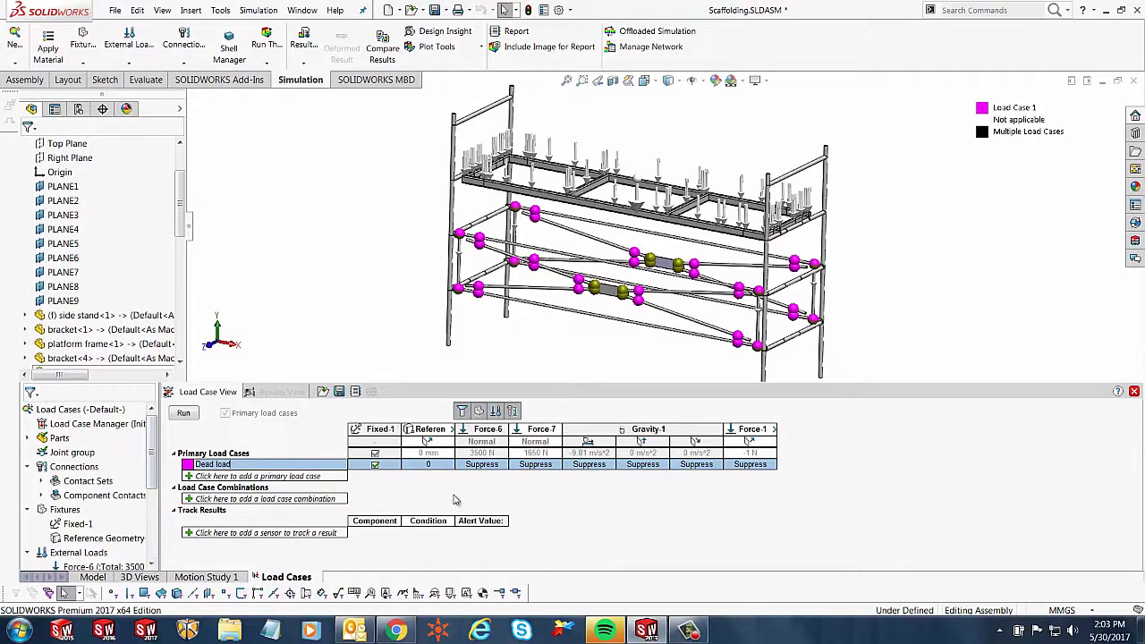
left_click(375, 466)
- Activate Gravity-1 in Dead load with components -9.81, 0, 0
left_click(602, 467)
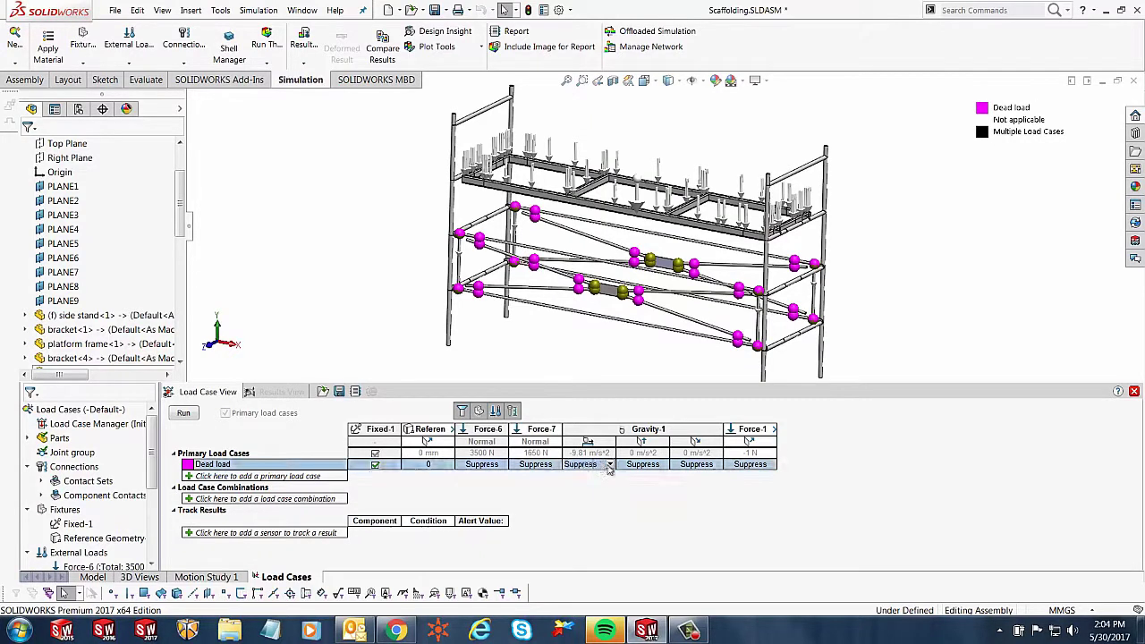
left_click(609, 464)
left_click(586, 474)
left_click(643, 464)
left_click(662, 464)
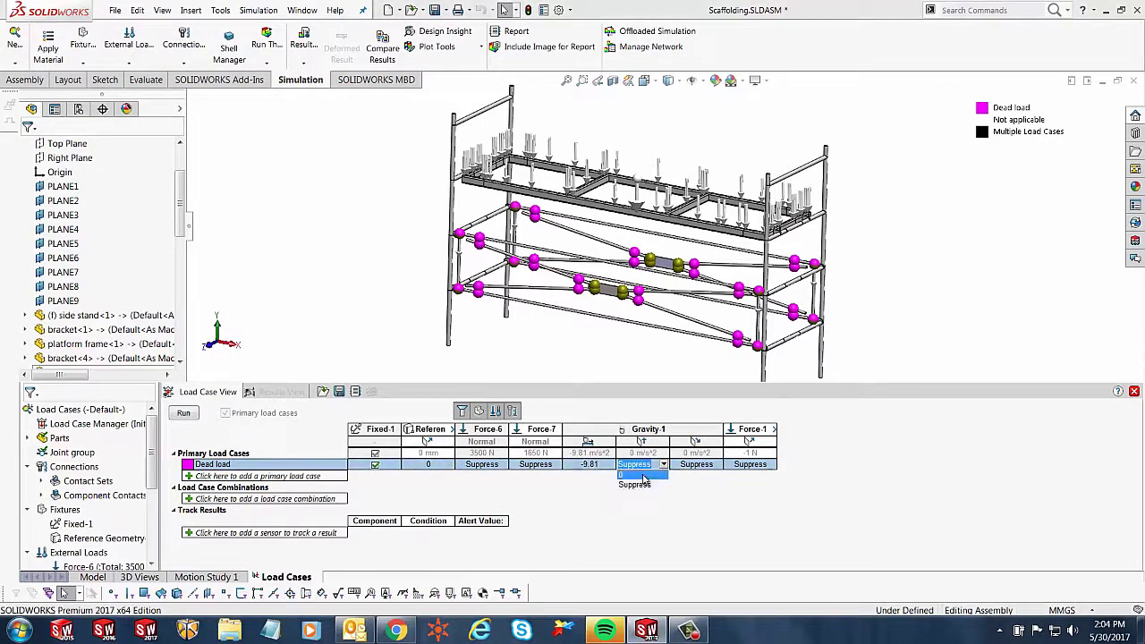
left_click(696, 464)
left_click(717, 464)
left_click(688, 475)
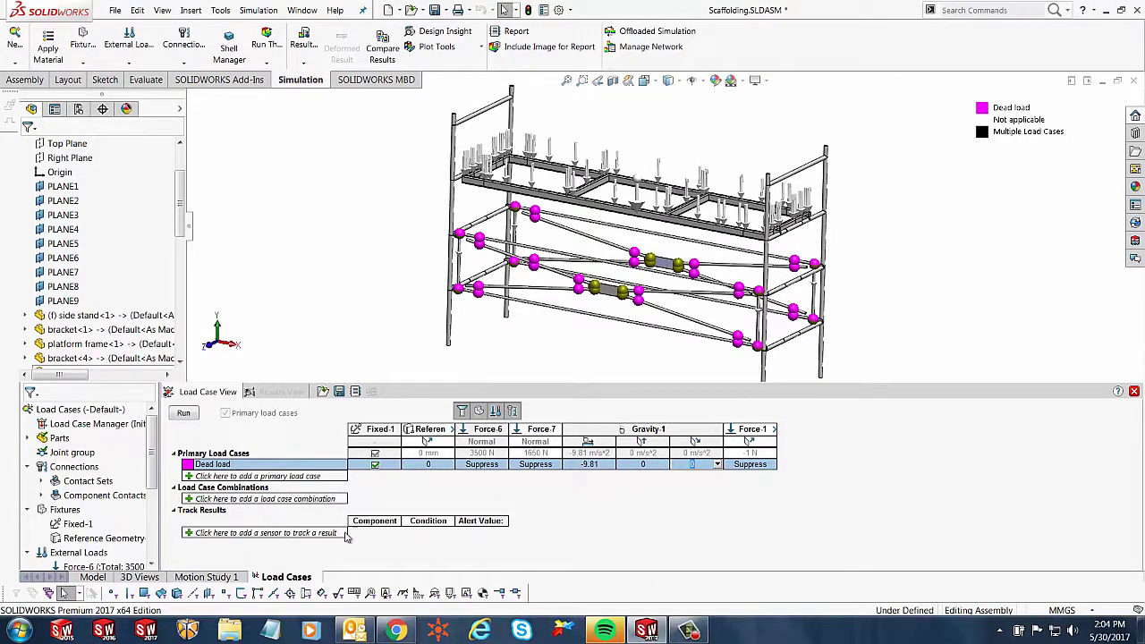
left_click(924, 495)
- Add a second primary load case and name it Life load
left_click(190, 477)
left_click(241, 477)
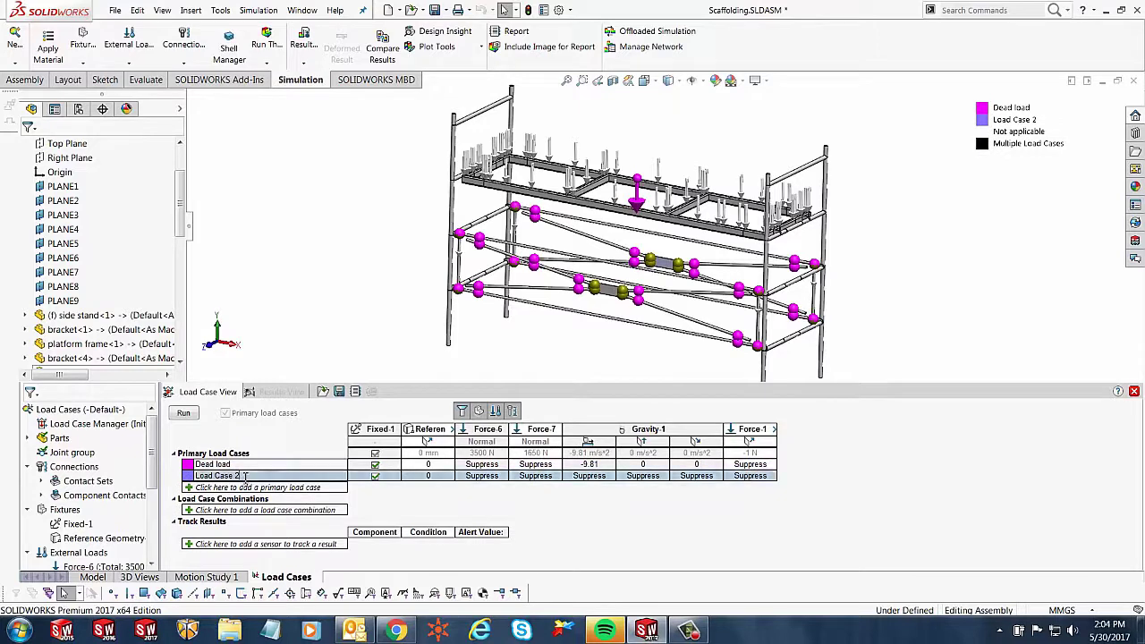
key("BackSpace")
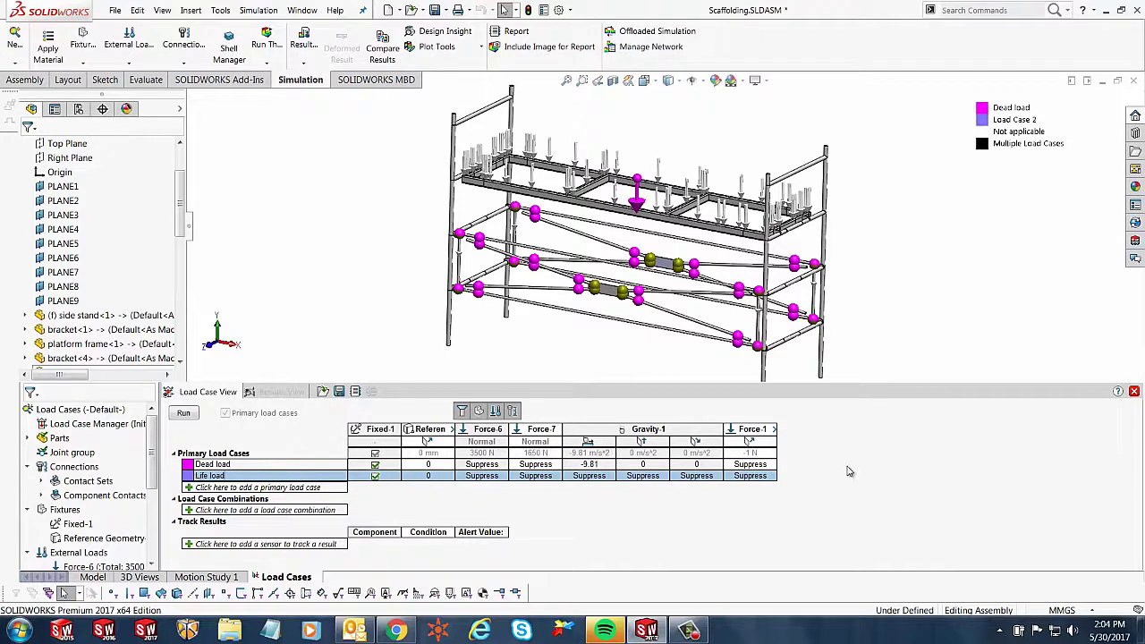
left_click(851, 483)
- Apply Force-6 at 3500, Force-7 at 1650 and Force-1 at -1 in Life load
left_click(490, 477)
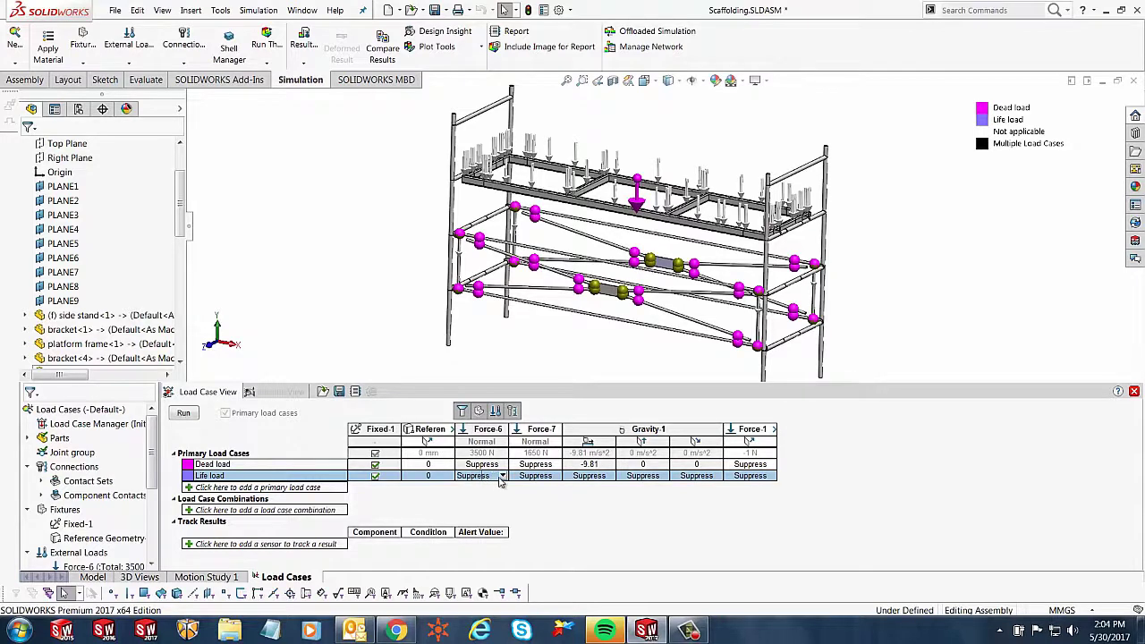
left_click(503, 476)
left_click(481, 493)
left_click(548, 478)
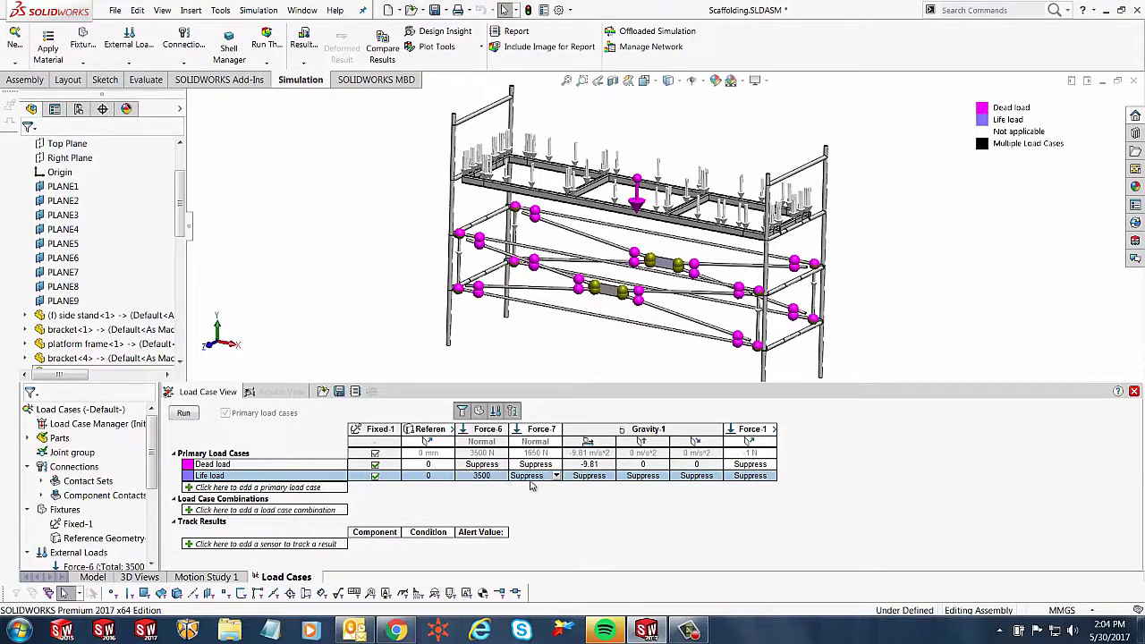
left_click(556, 478)
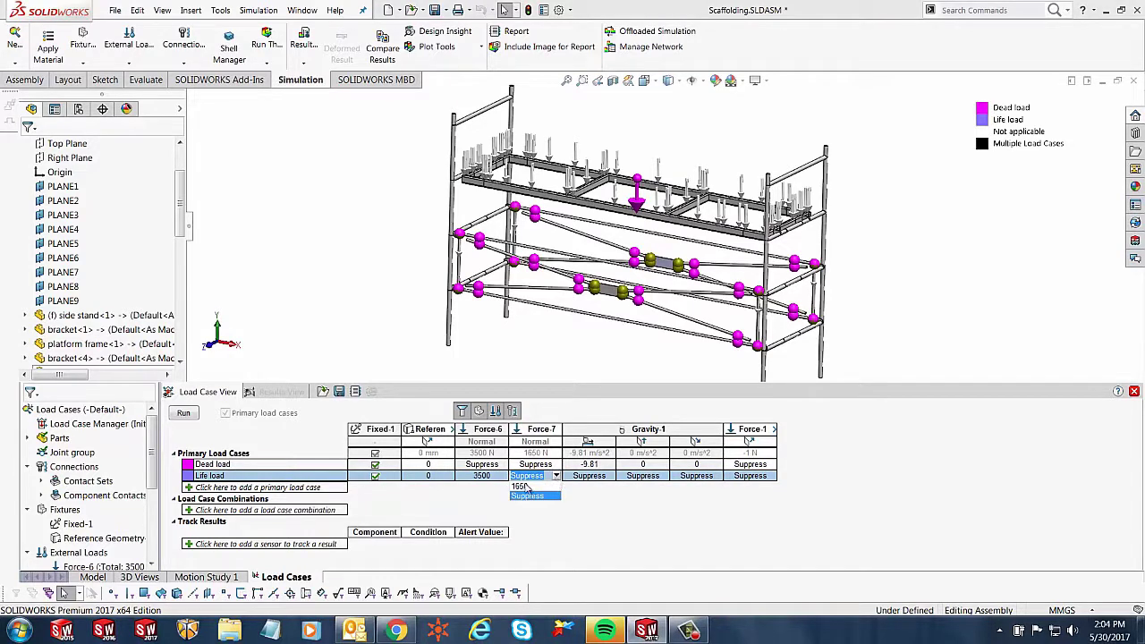
left_click(523, 487)
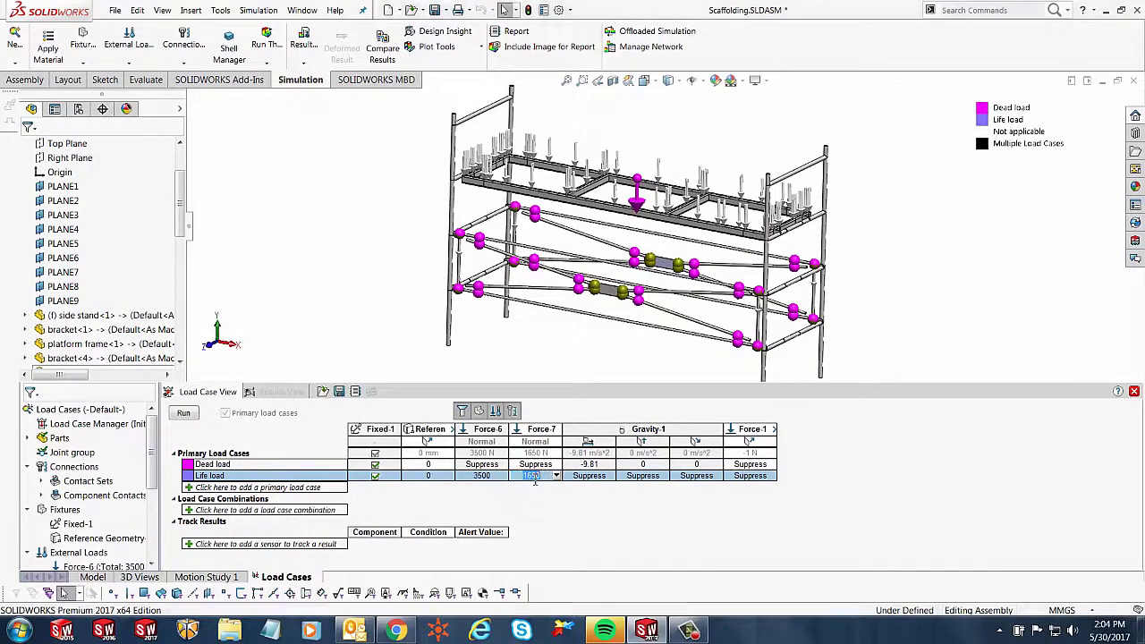
left_click(749, 476)
left_click(770, 476)
left_click(730, 486)
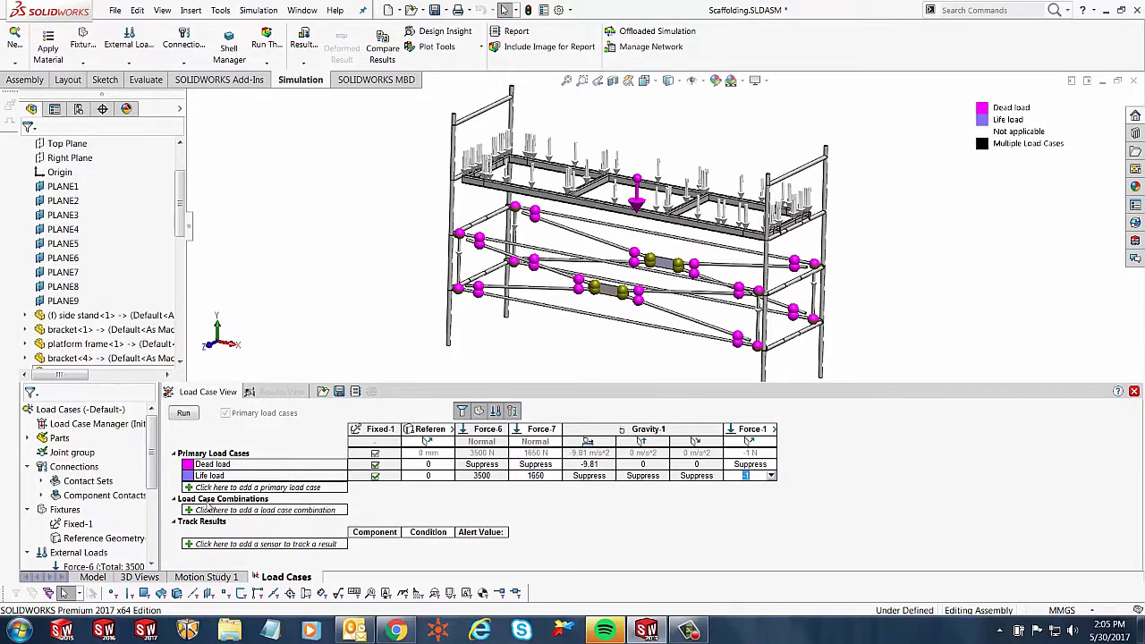
- Create Combination 1 with the equation 2*"Dead load" + 2*"Life load"
left_click(192, 511)
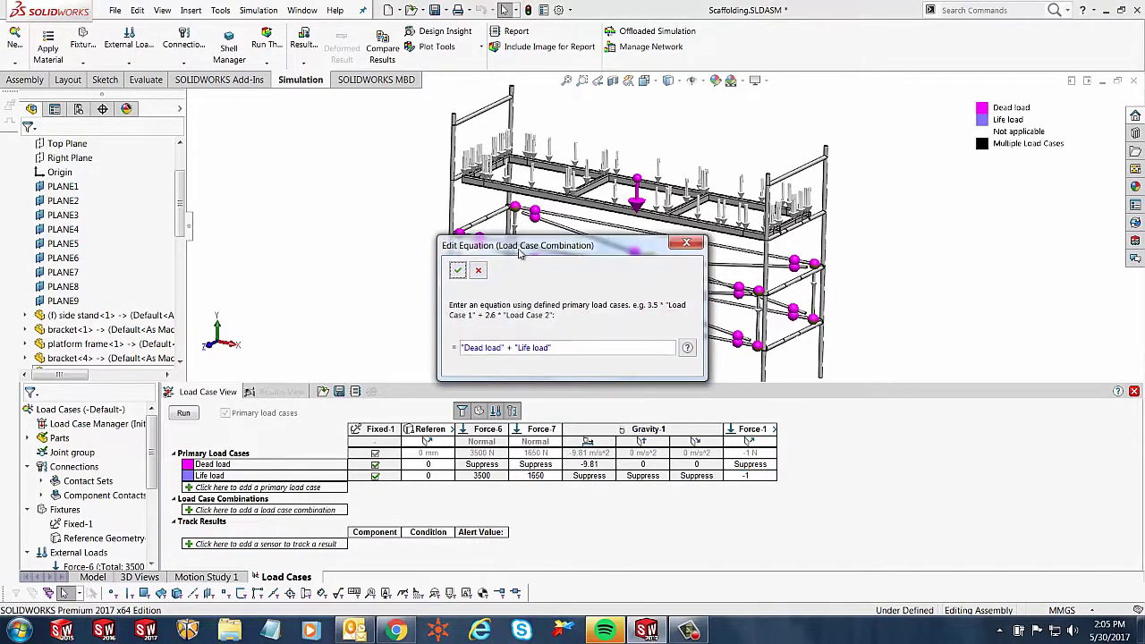
left_click_drag(532, 242, 238, 237)
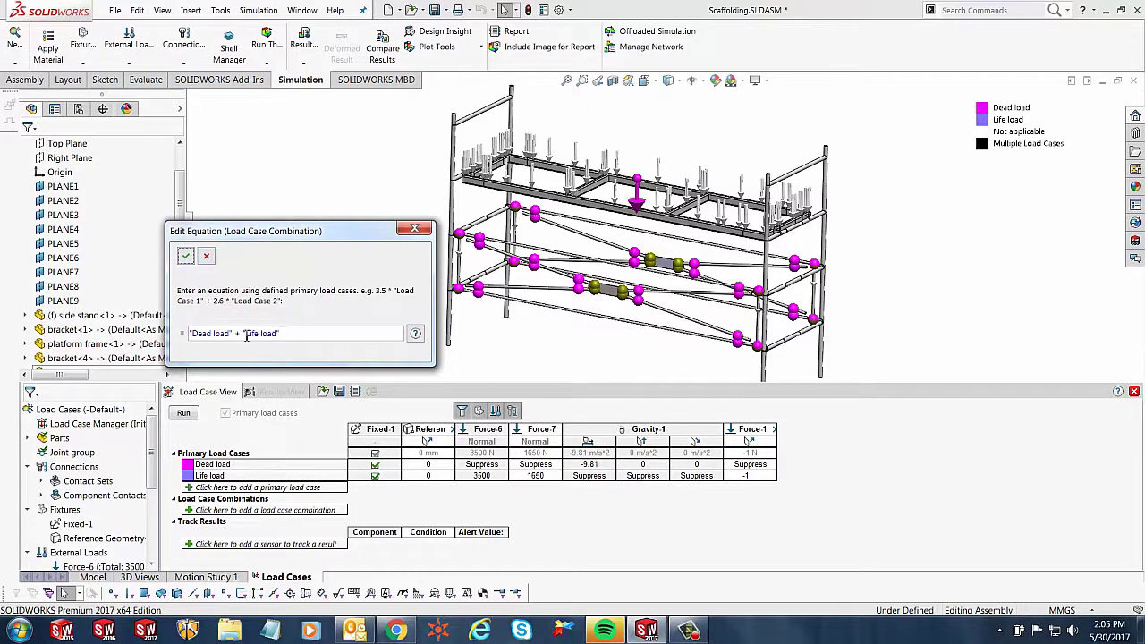
left_click(190, 332)
mouse_move(199, 349)
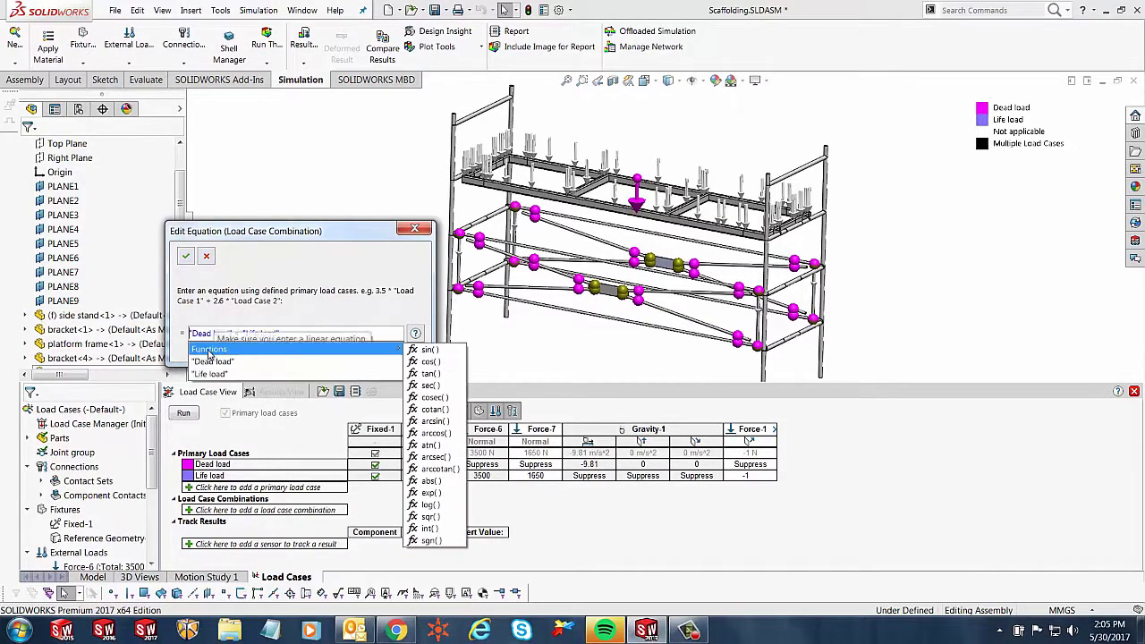
type("2")
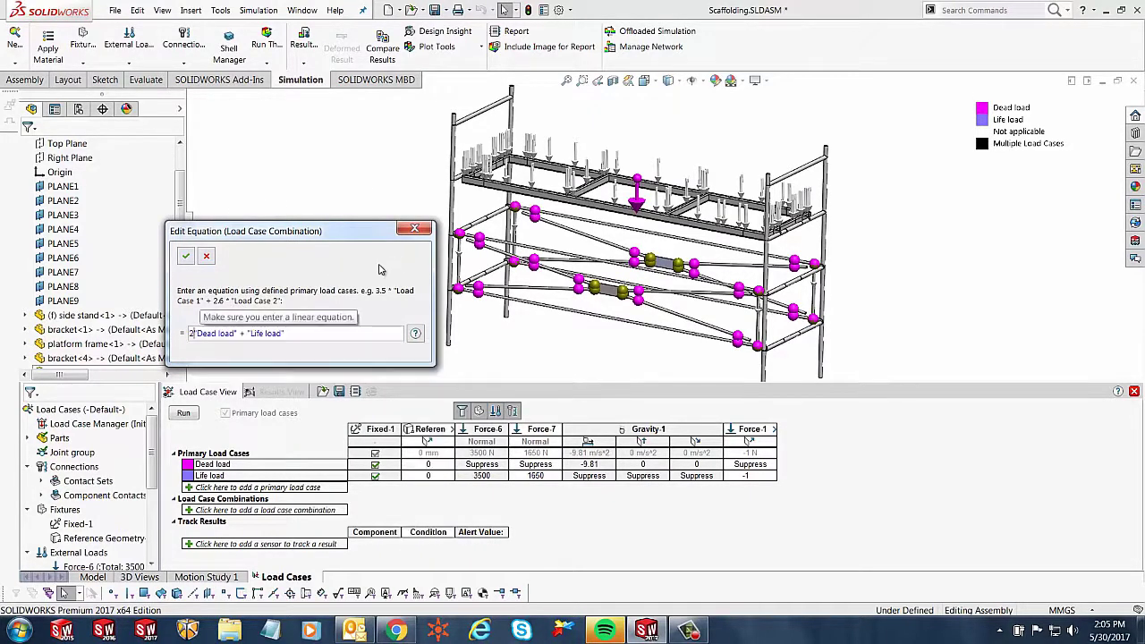
type("*")
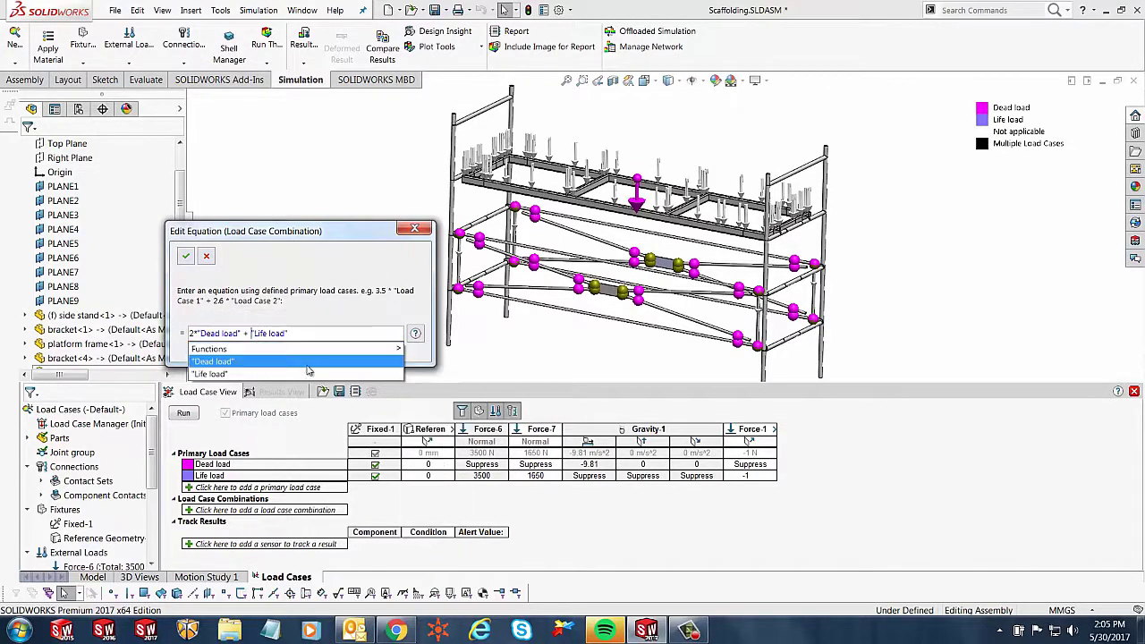
type("2")
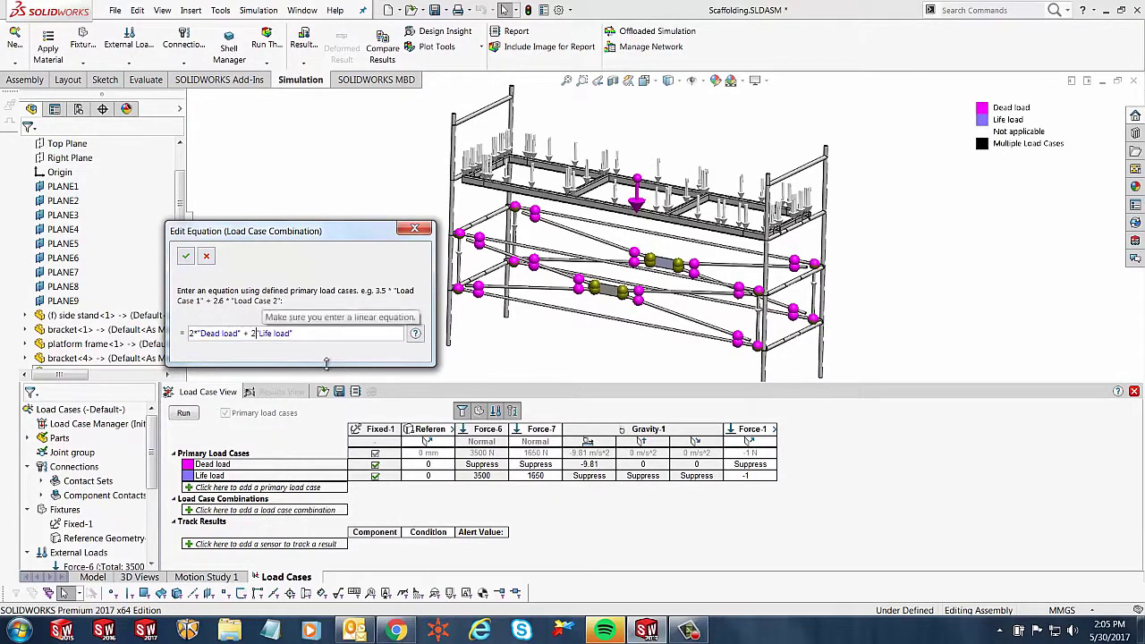
type("*")
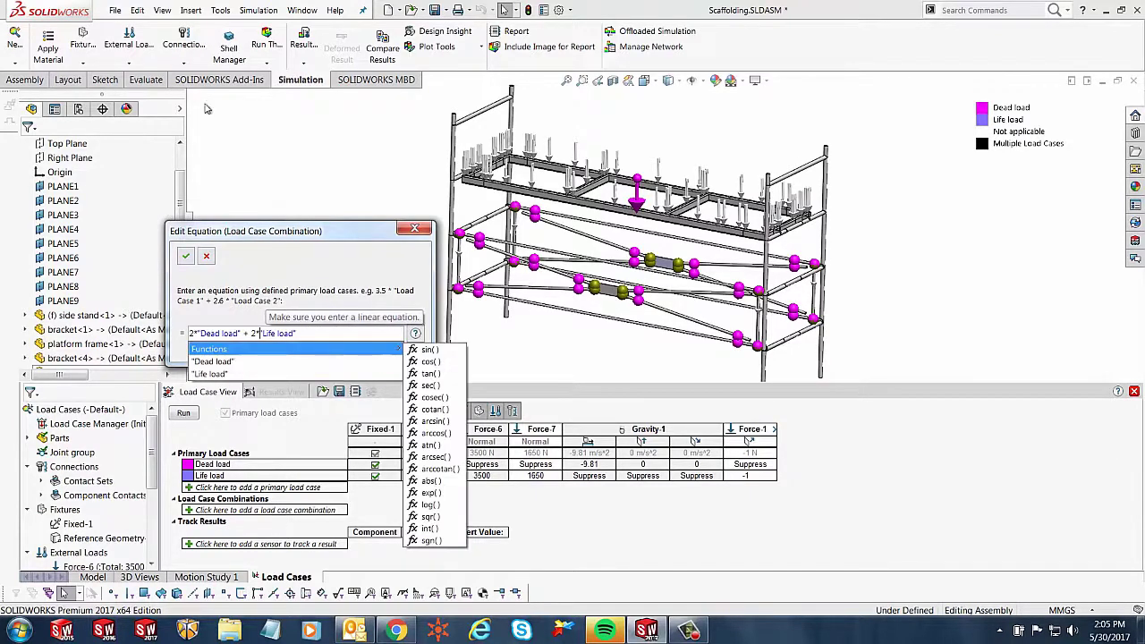
left_click(281, 234)
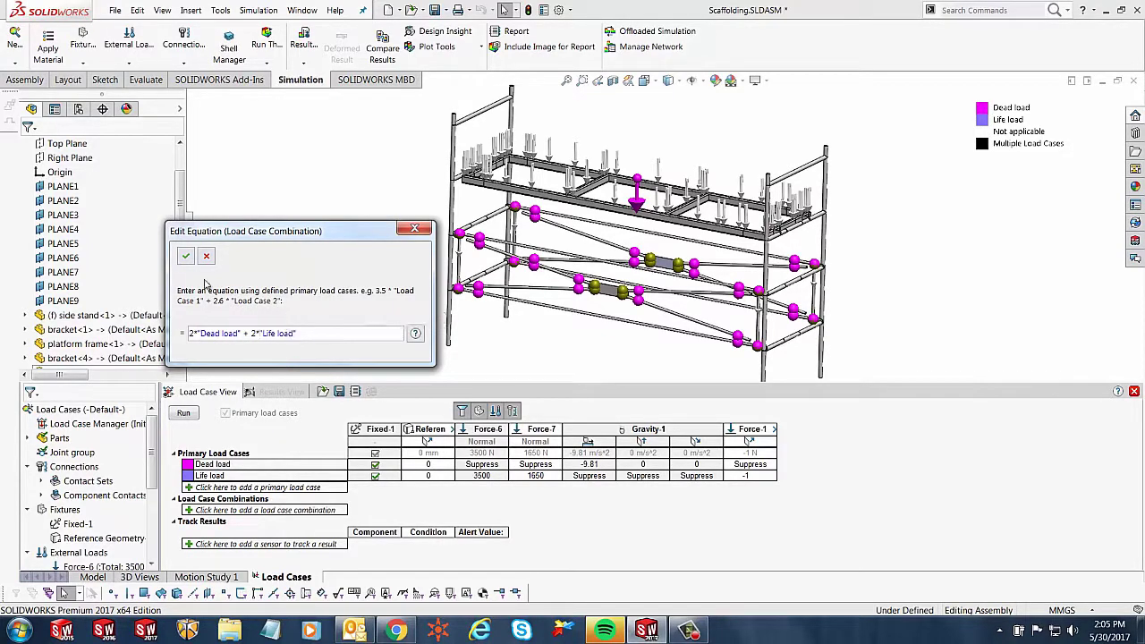
left_click(186, 258)
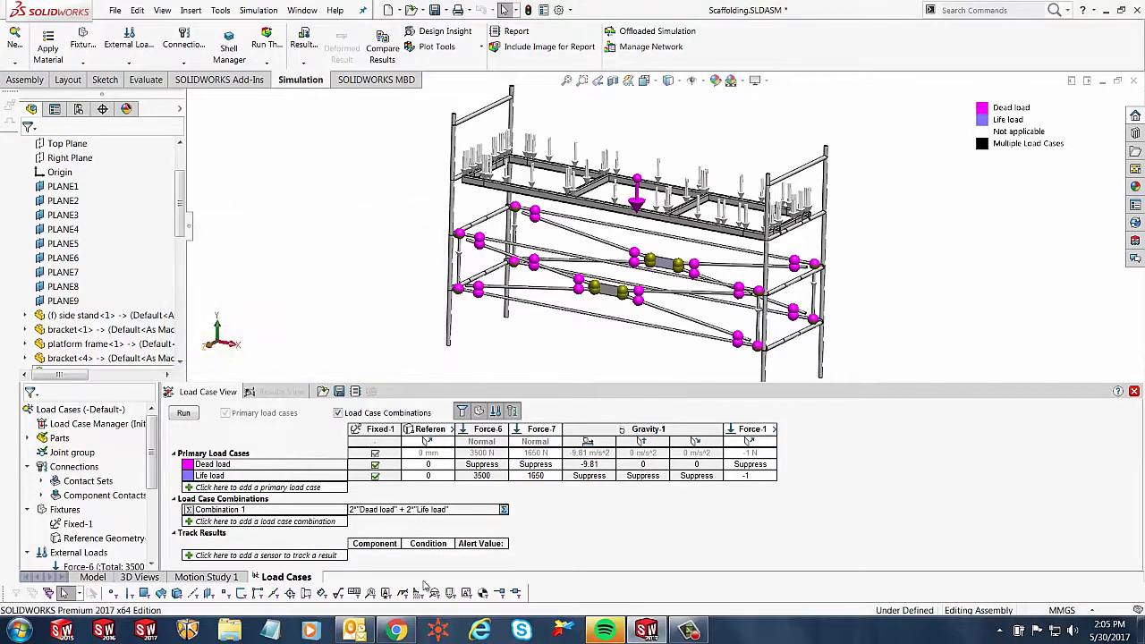
- Add a Displacement sensor tracking URES: Resultant Displacement to the tracked results
left_click(194, 557)
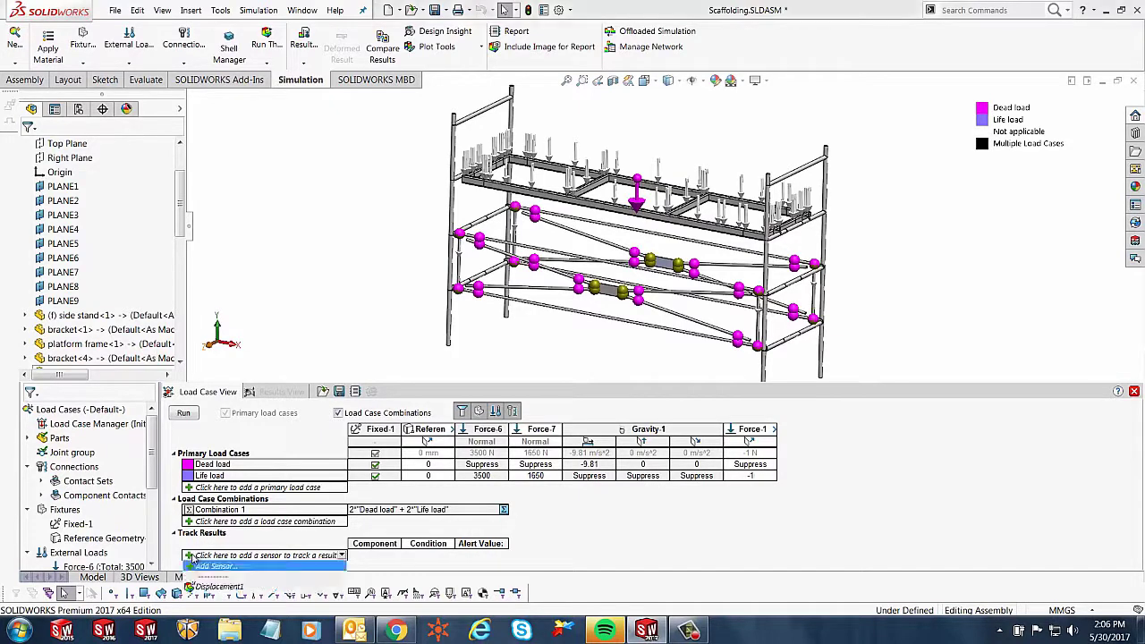
left_click(217, 567)
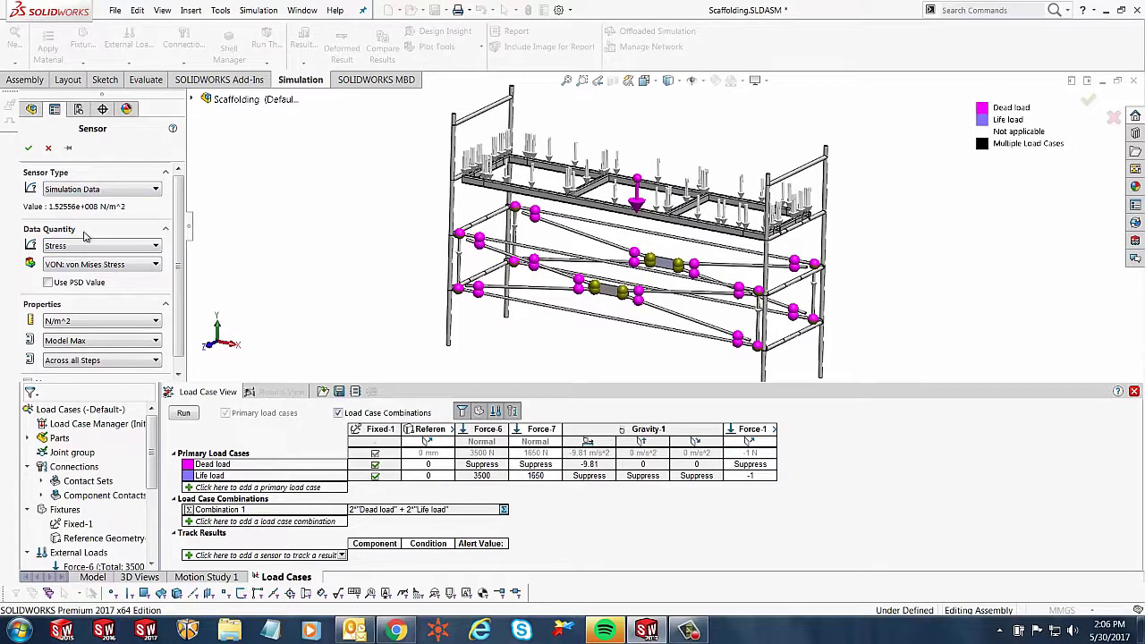
left_click(90, 189)
left_click(90, 200)
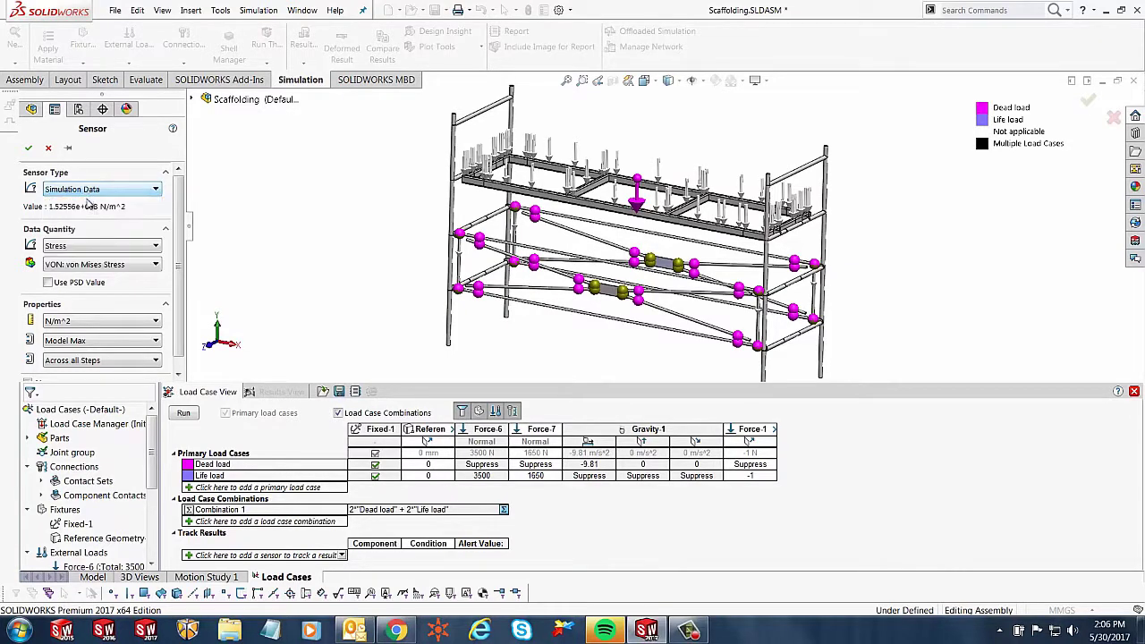
left_click(95, 247)
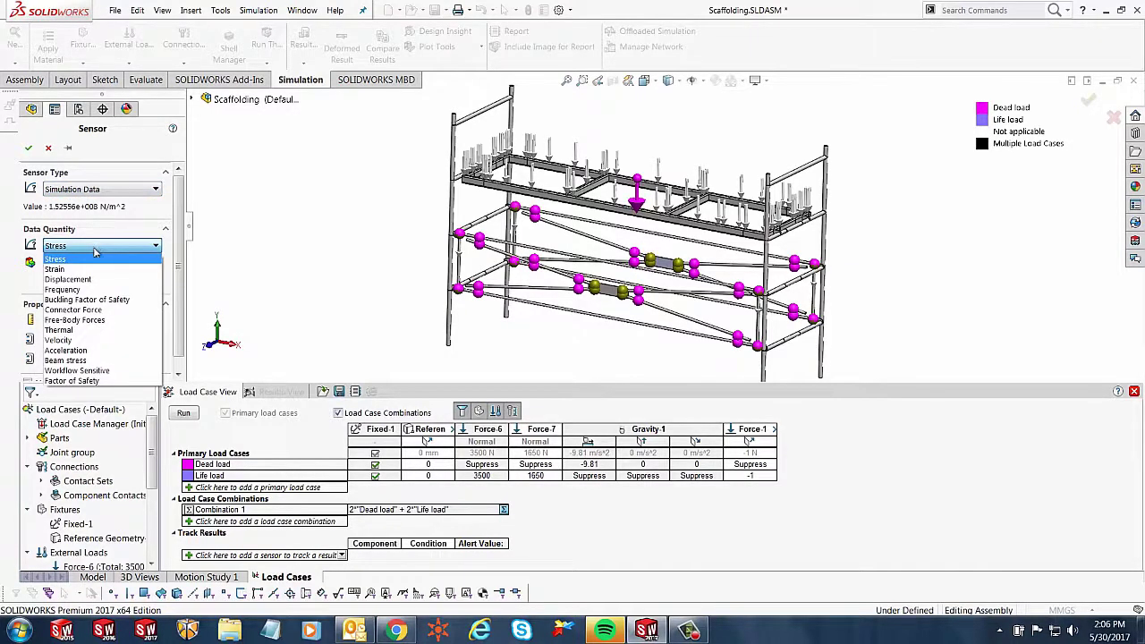
left_click(100, 279)
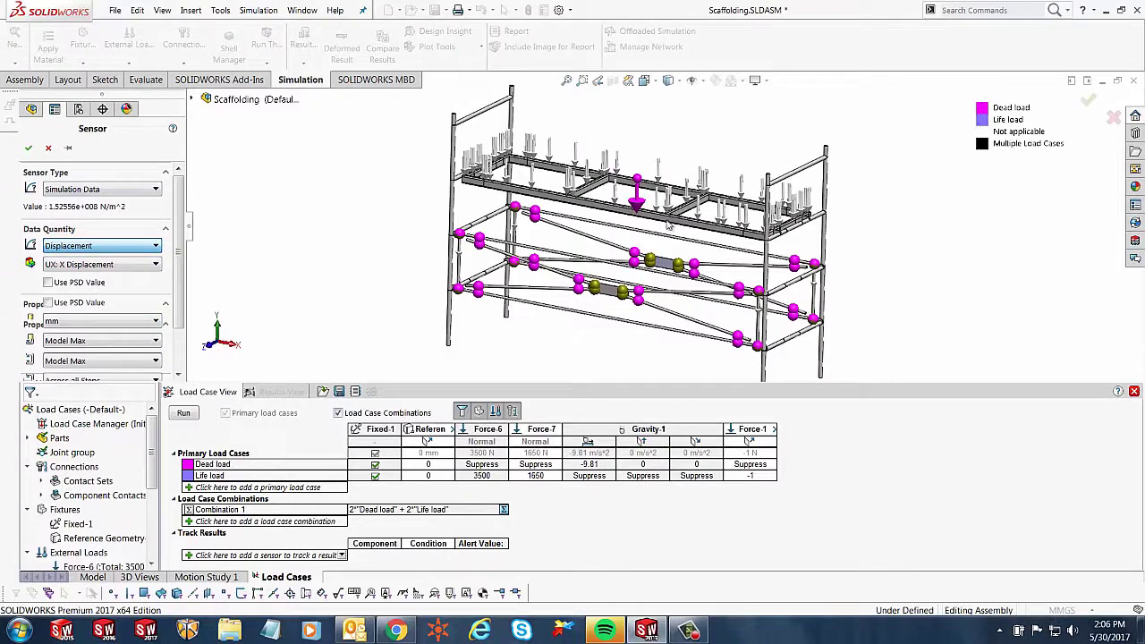
left_click(138, 265)
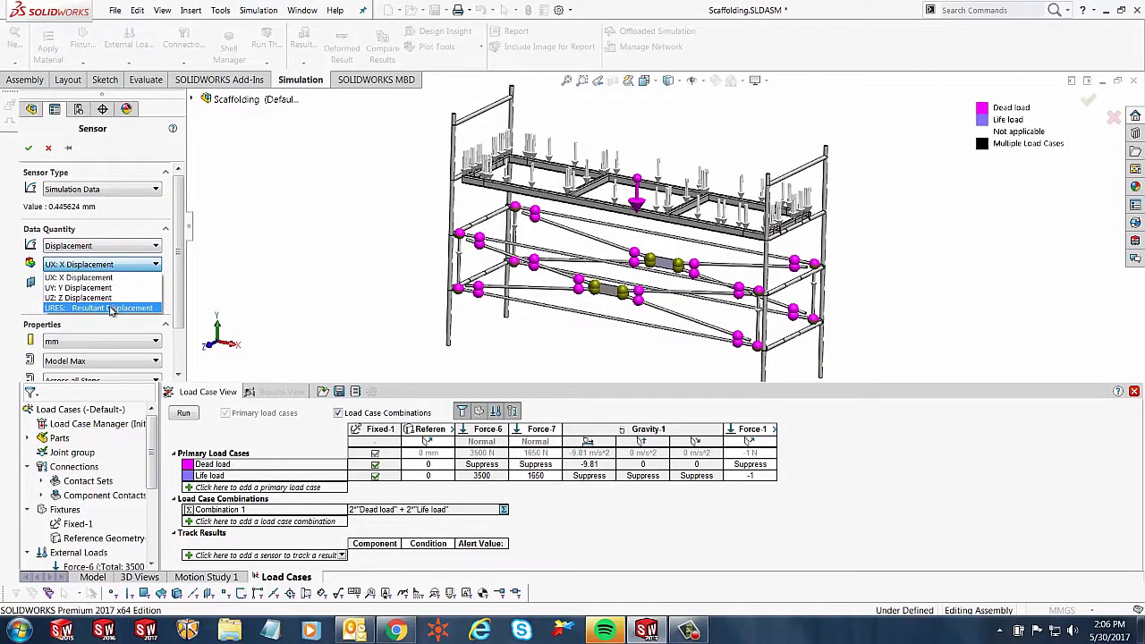
left_click(111, 308)
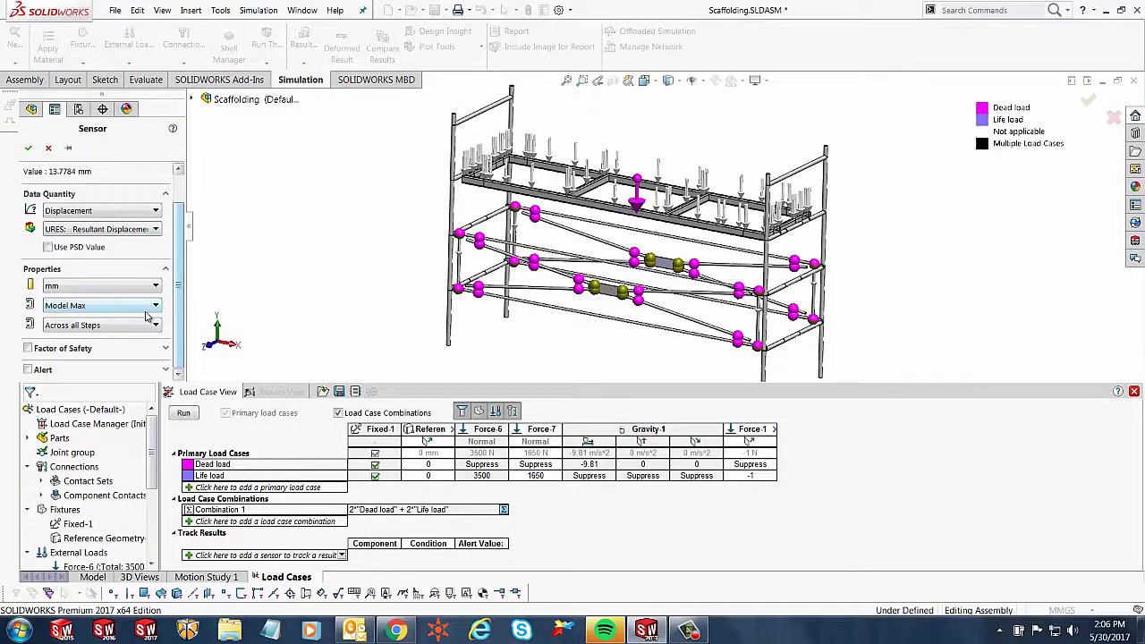
left_click(28, 150)
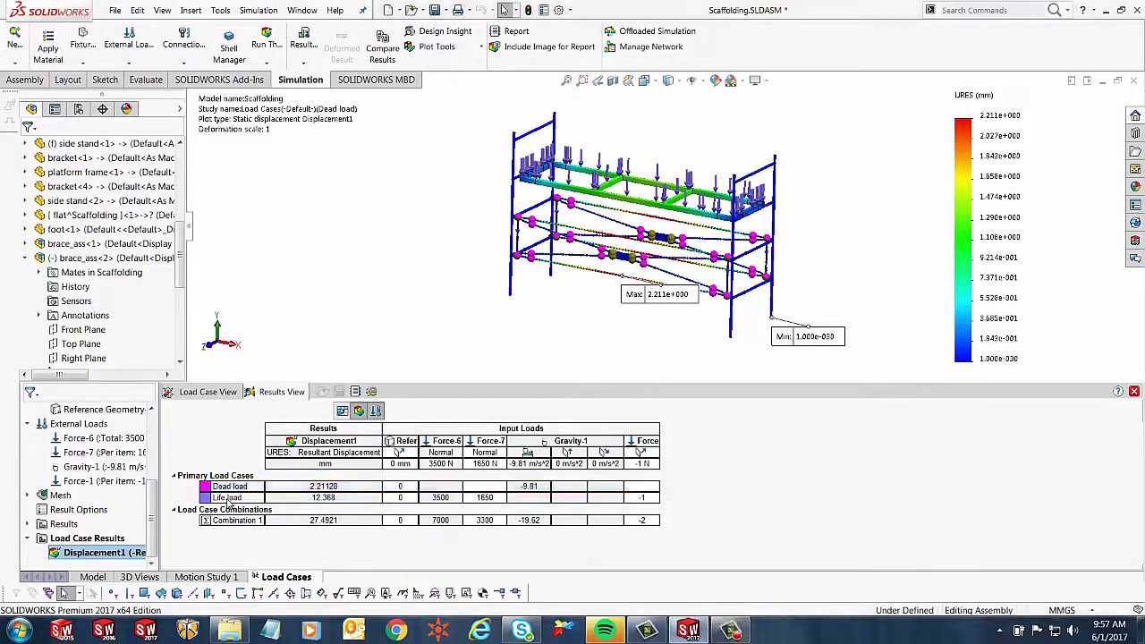
- Display Life load, then Combination 1 displacement plots, moving the max label above the model
left_click(229, 498)
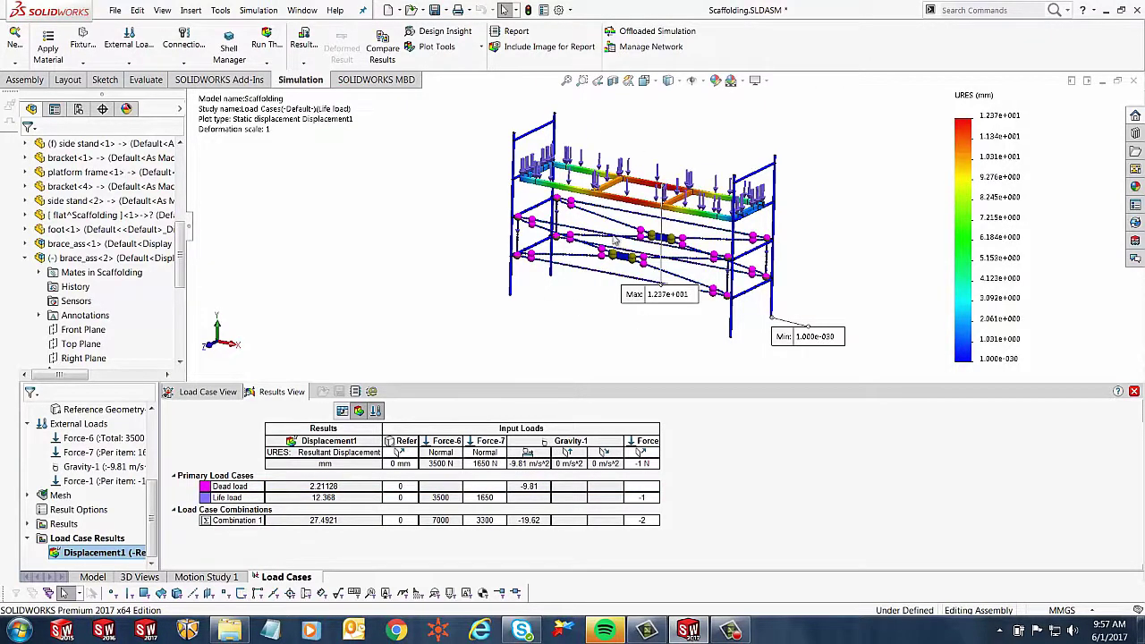
mouse_move(662, 298)
left_mouse_down()
mouse_move(677, 162)
mouse_move(716, 114)
mouse_move(728, 156)
left_mouse_up()
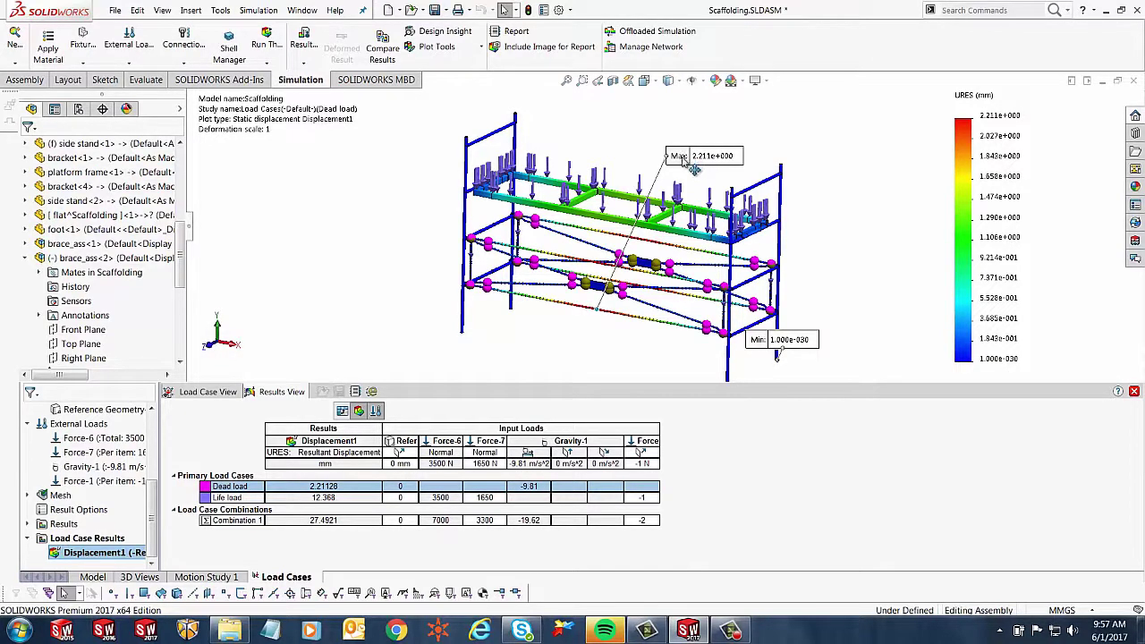
left_click(231, 499)
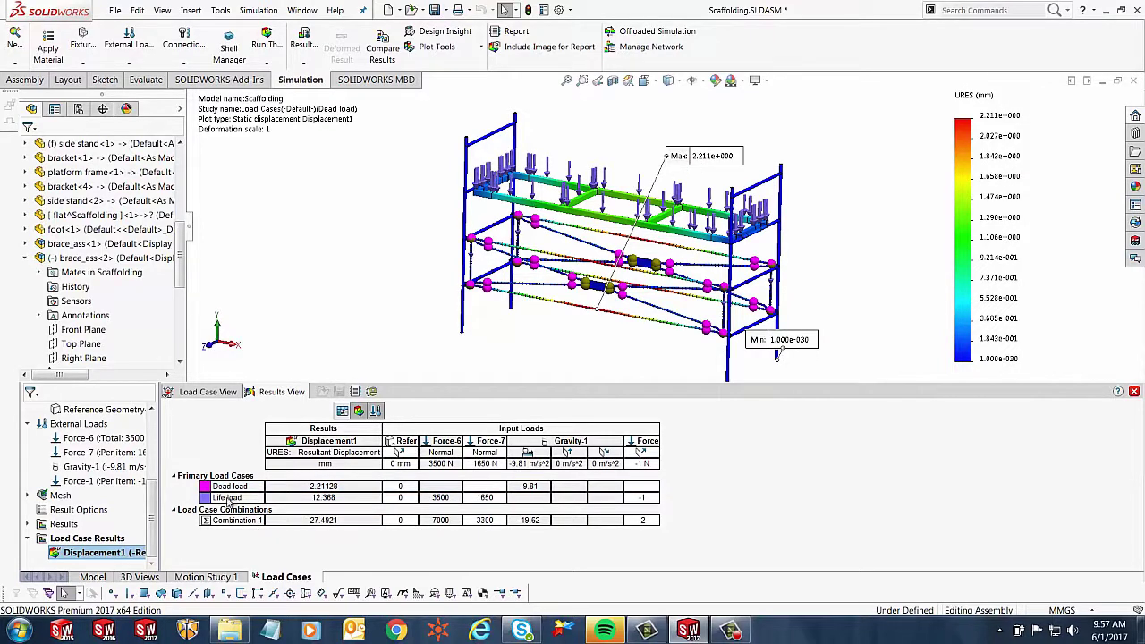
double_click(228, 502)
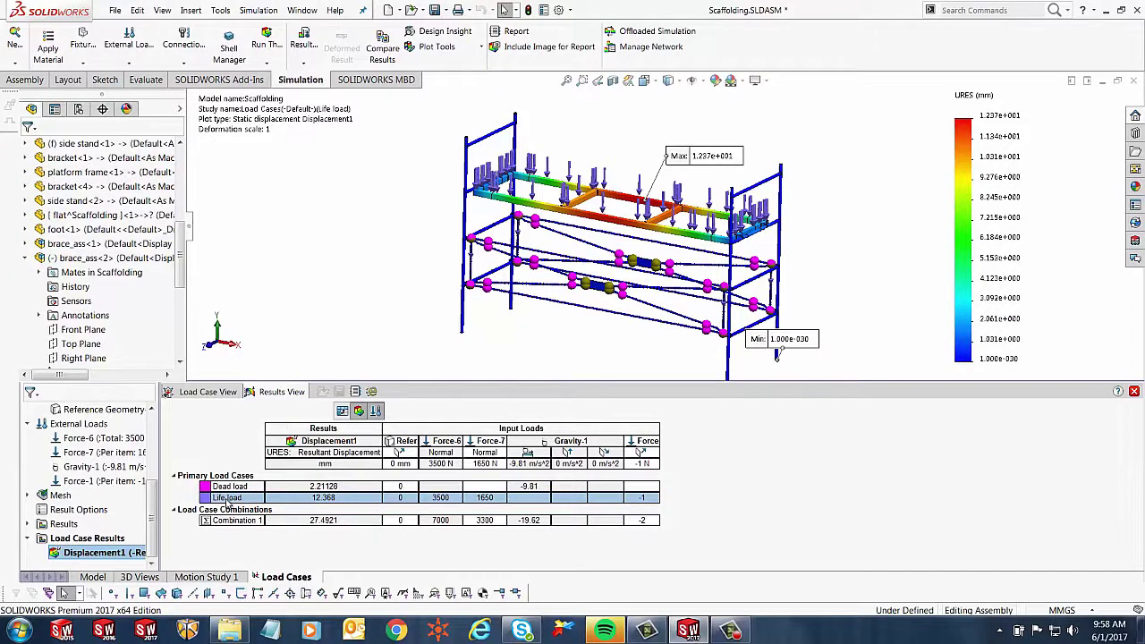
mouse_move(224, 527)
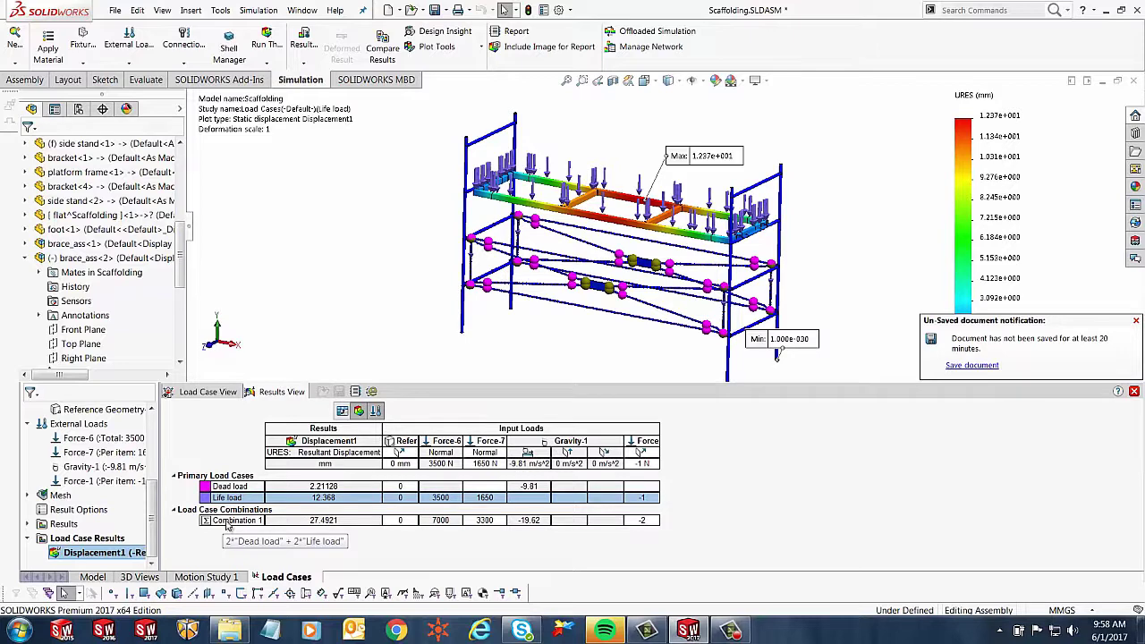
left_click(228, 522)
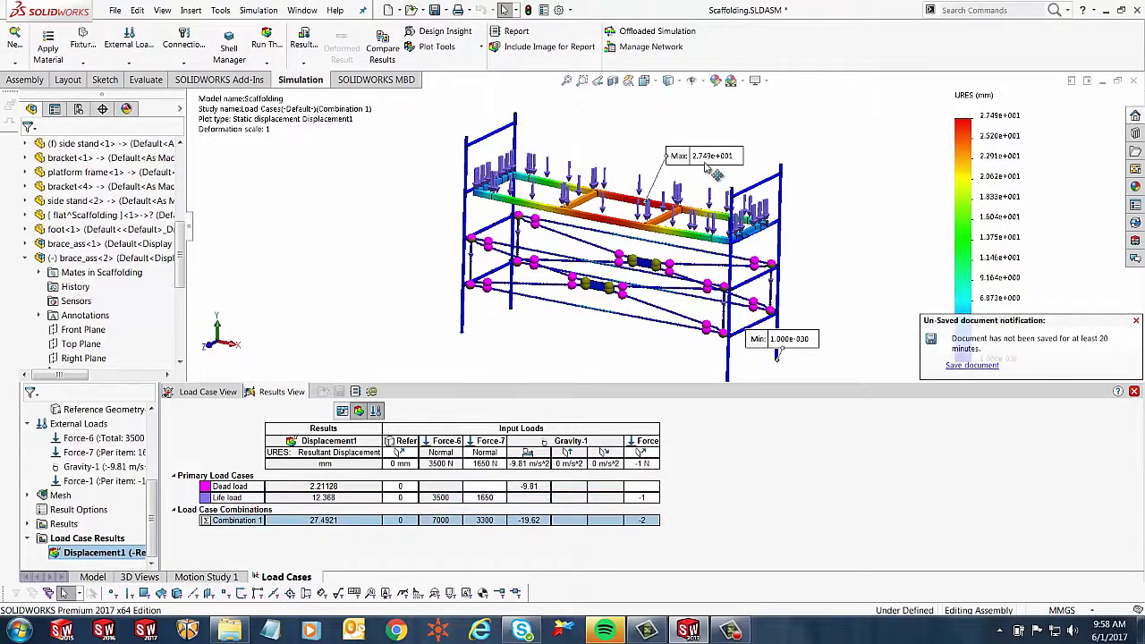
left_click_drag(707, 151, 729, 143)
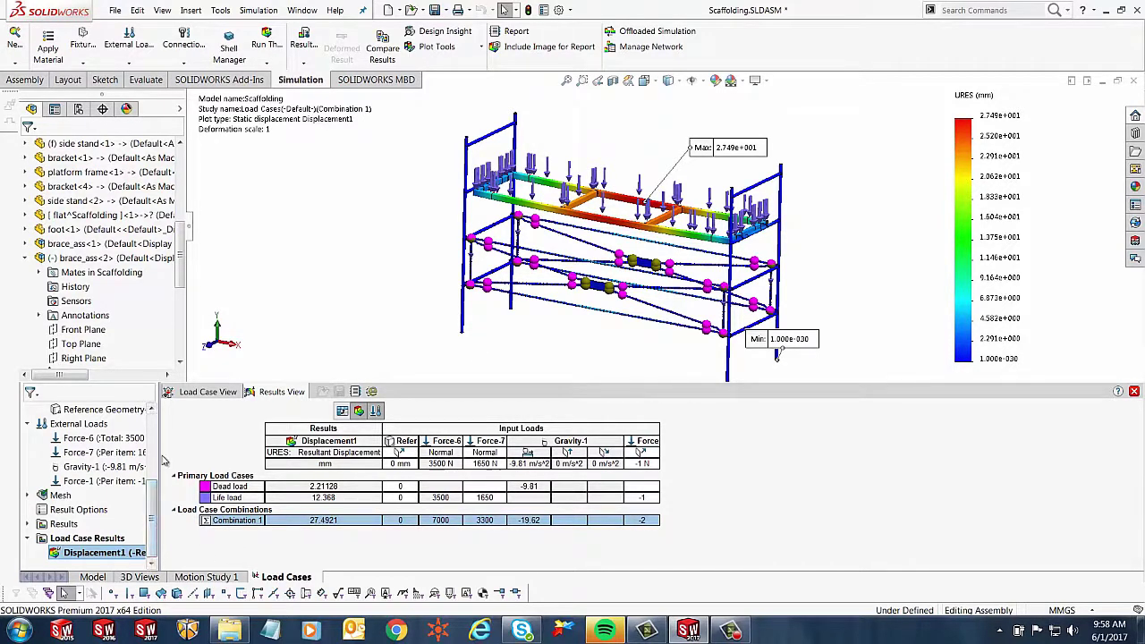
- Widen the study tree and expand its Results folder to show Stress1, Displacement1 and Strain1
left_click_drag(158, 454, 202, 455)
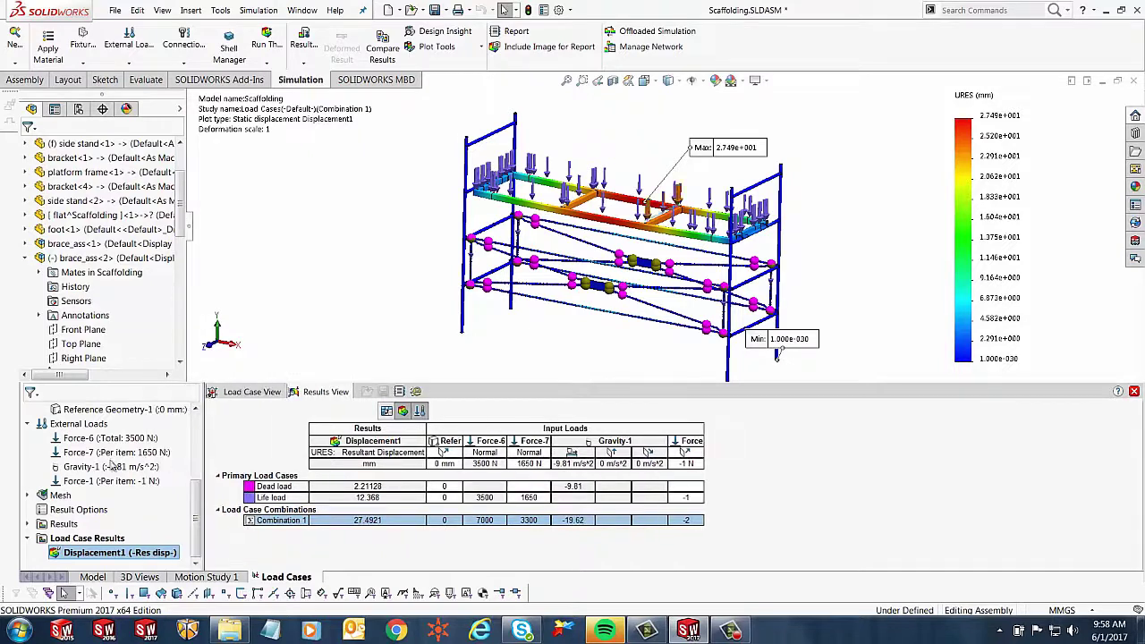
left_click(28, 524)
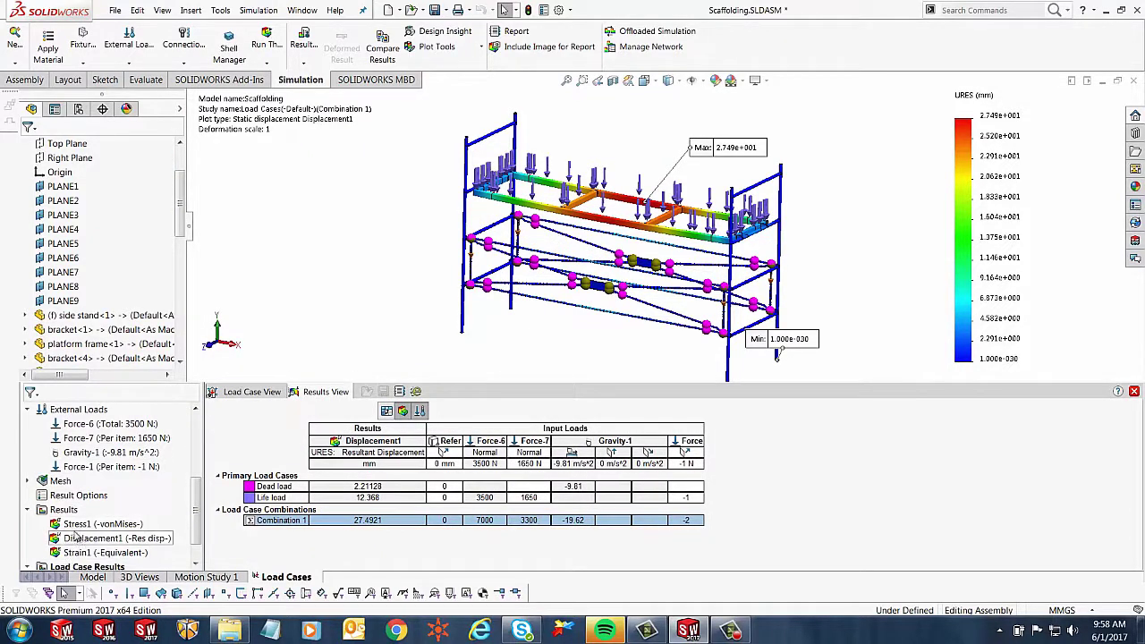
scroll(145, 550, "down", 1)
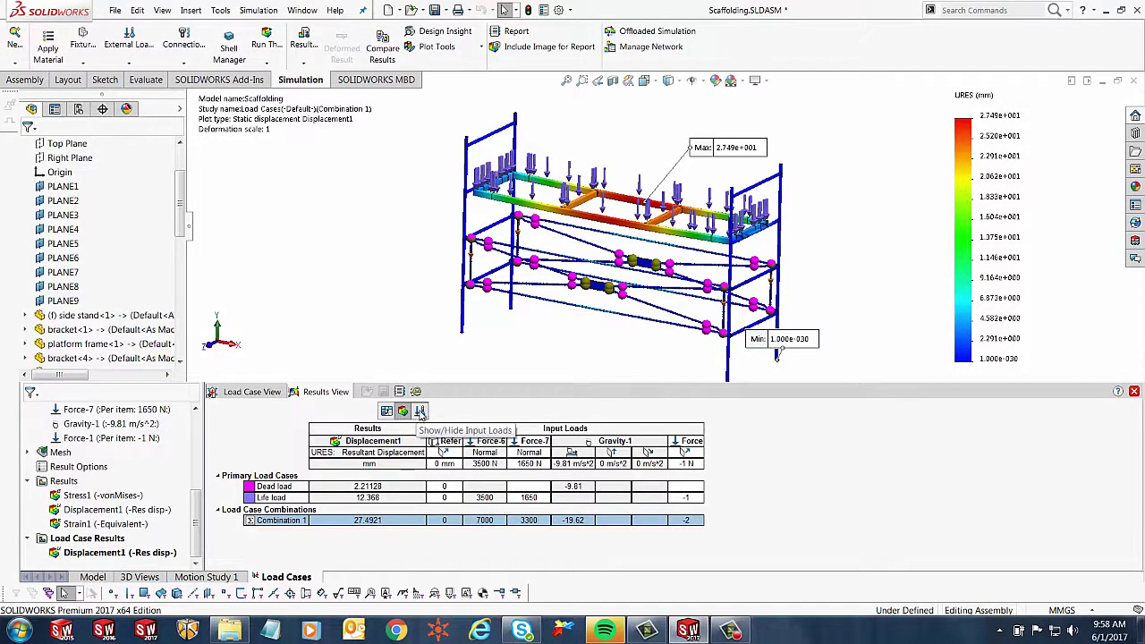
left_click(419, 411)
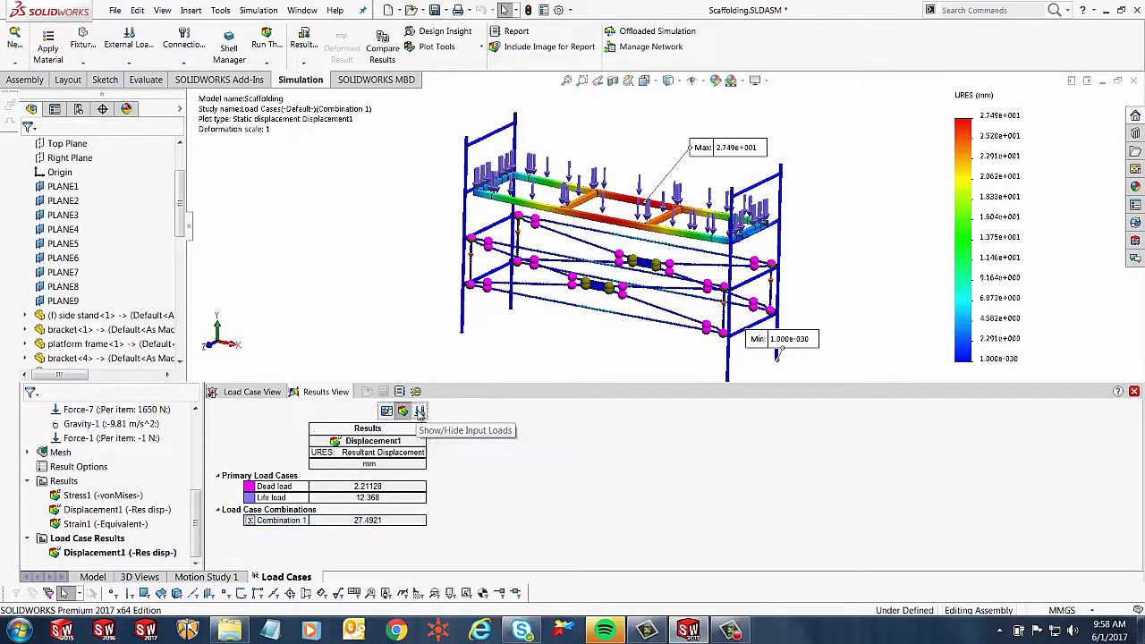
left_click(419, 411)
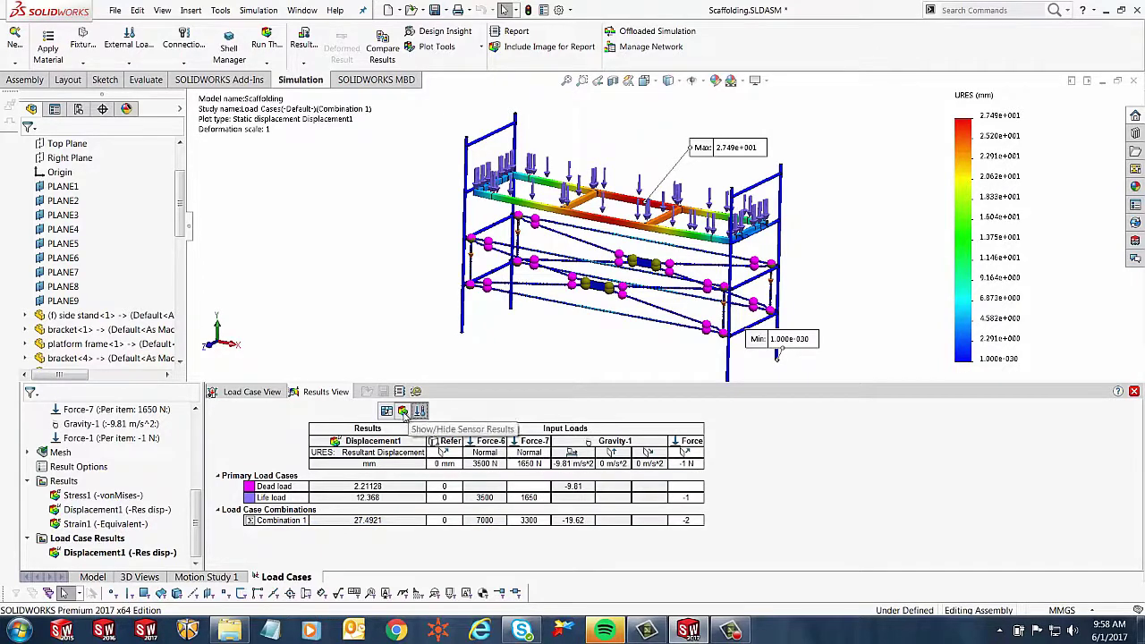
left_click(404, 411)
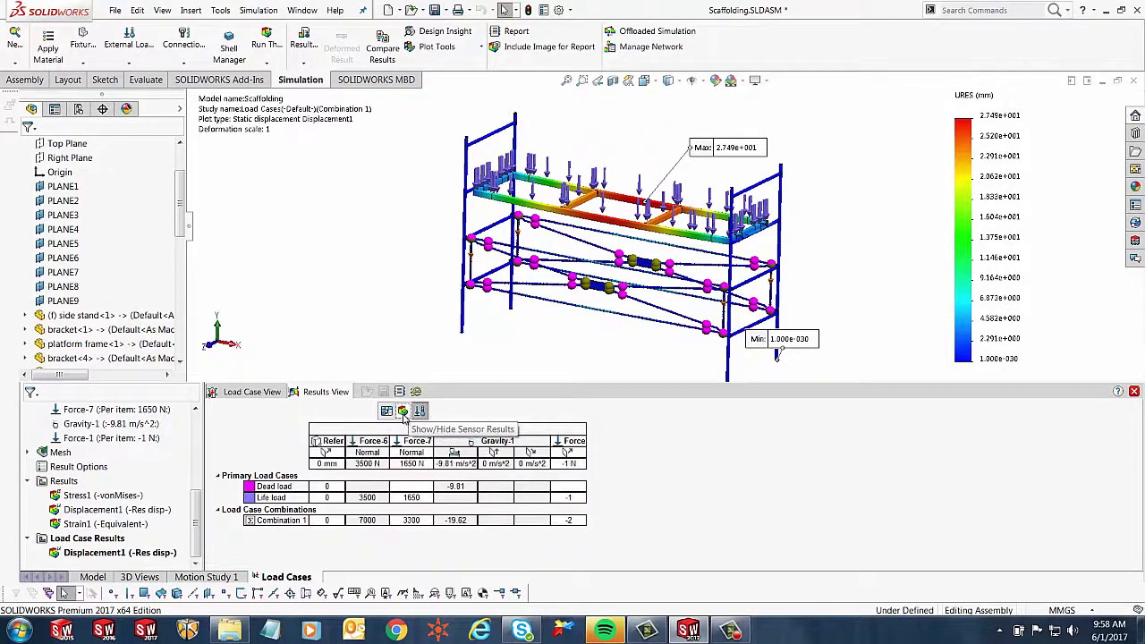
left_click(404, 412)
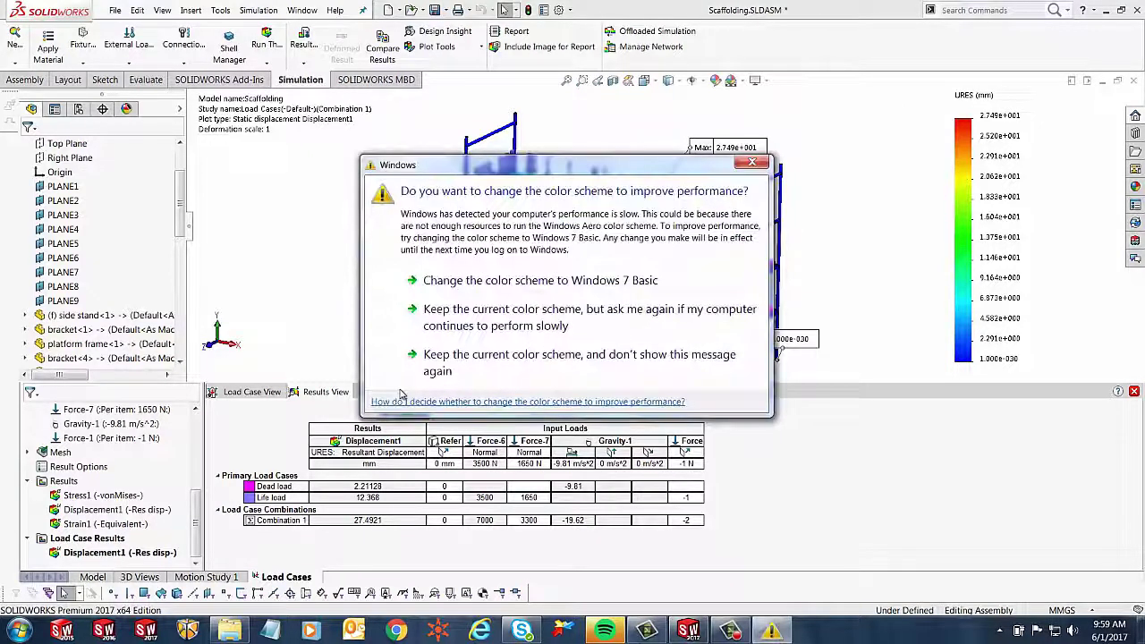
left_click(753, 163)
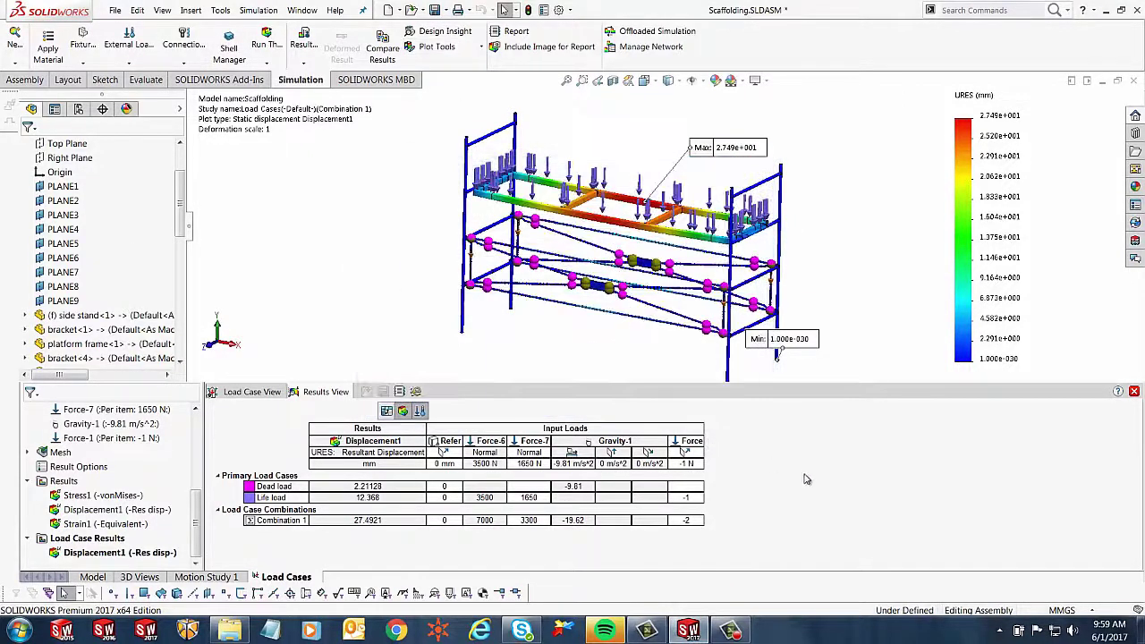